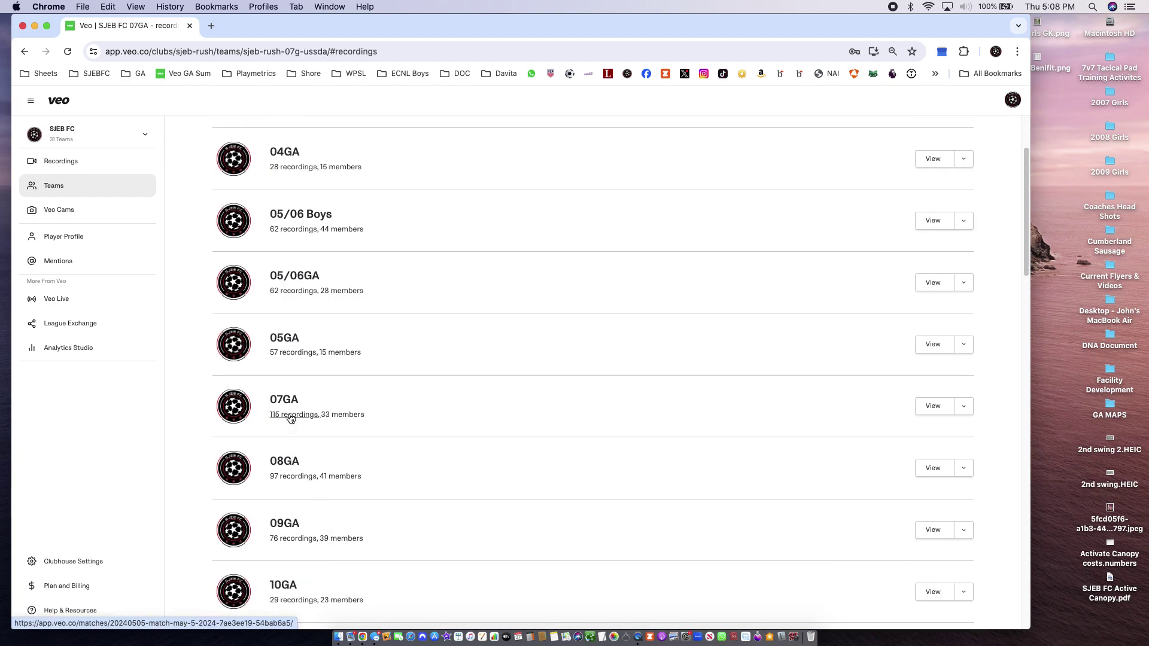
# Scroll the 07GA recordings list and open the Afc 07 GA vs. SJEB GA match
pyautogui.scroll(-10, 428, 427)
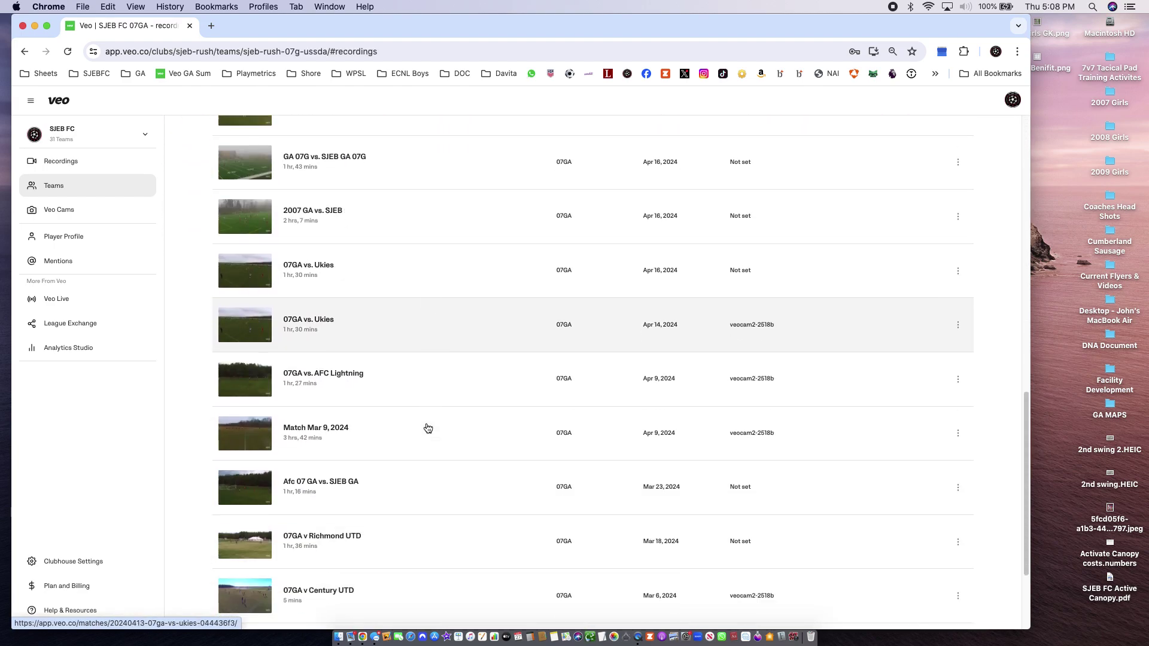
pyautogui.scroll(-3, 427, 428)
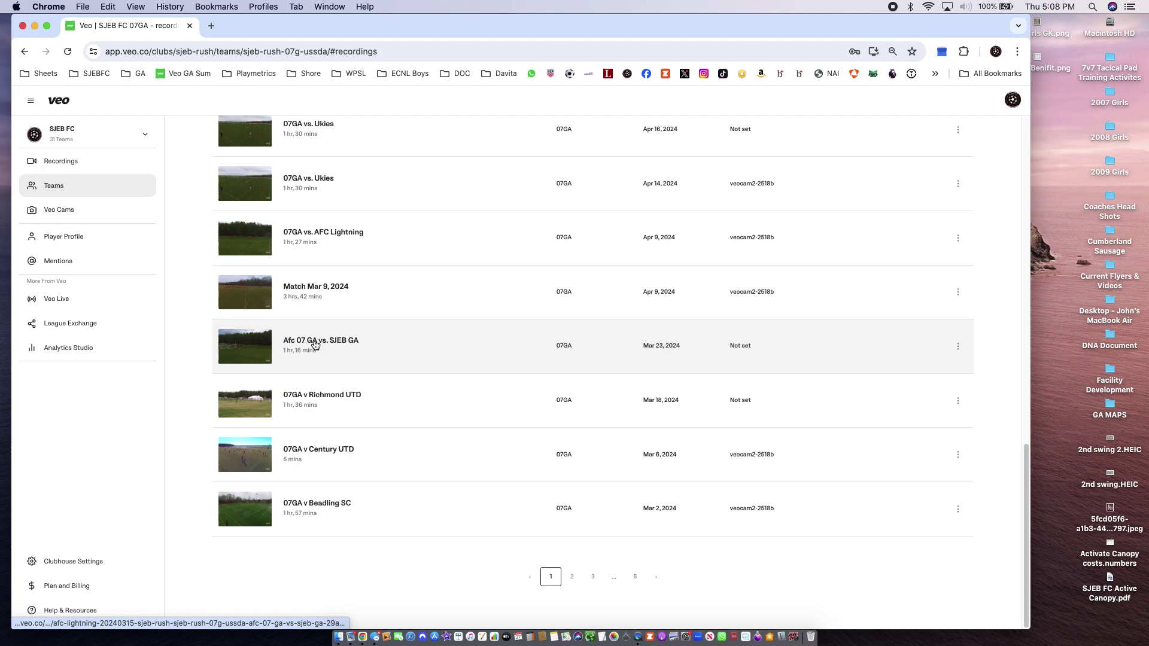
pyautogui.click(315, 345)
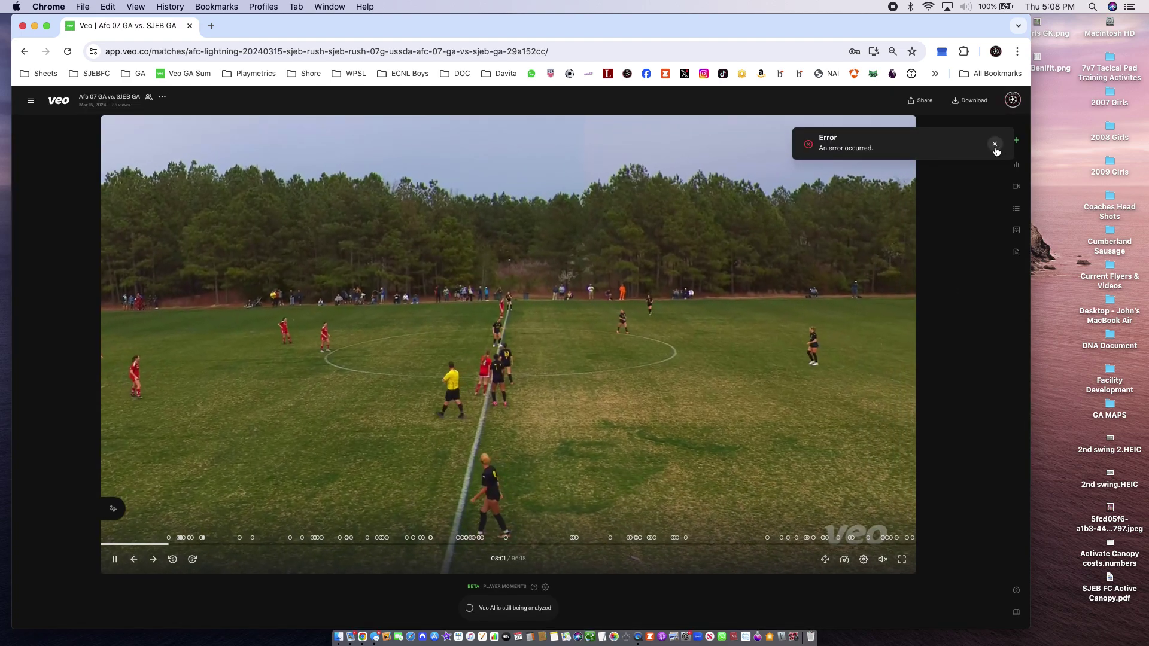
# Dismiss the error toast and create a new clip tag named after the player
pyautogui.click(995, 144)
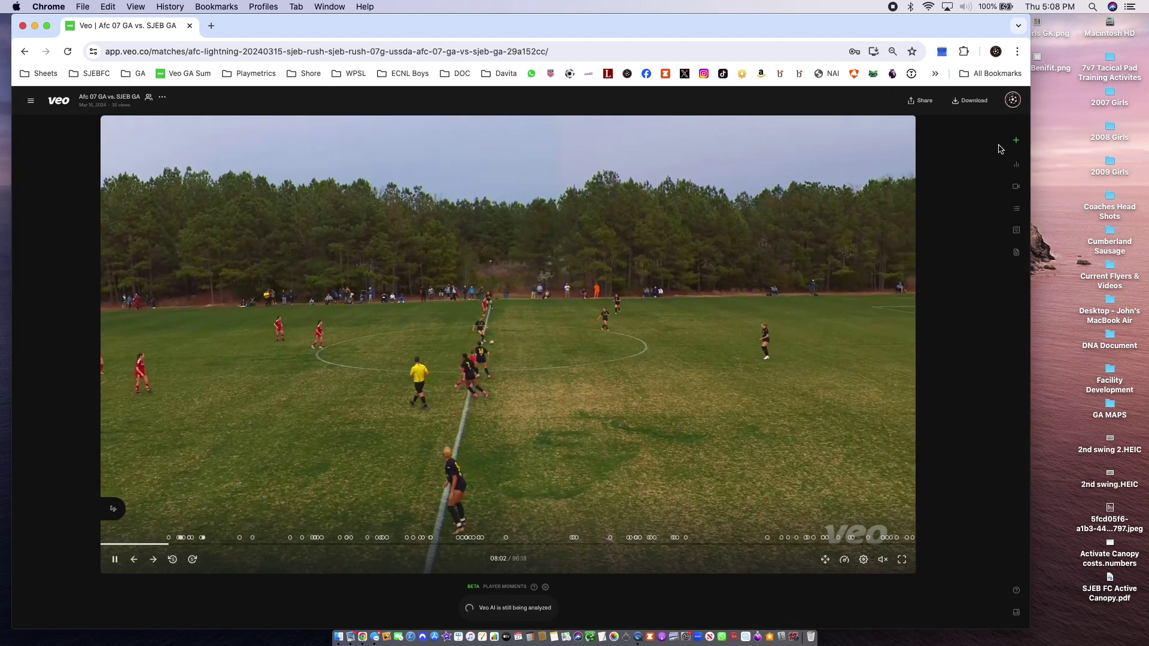
pyautogui.click(1015, 140)
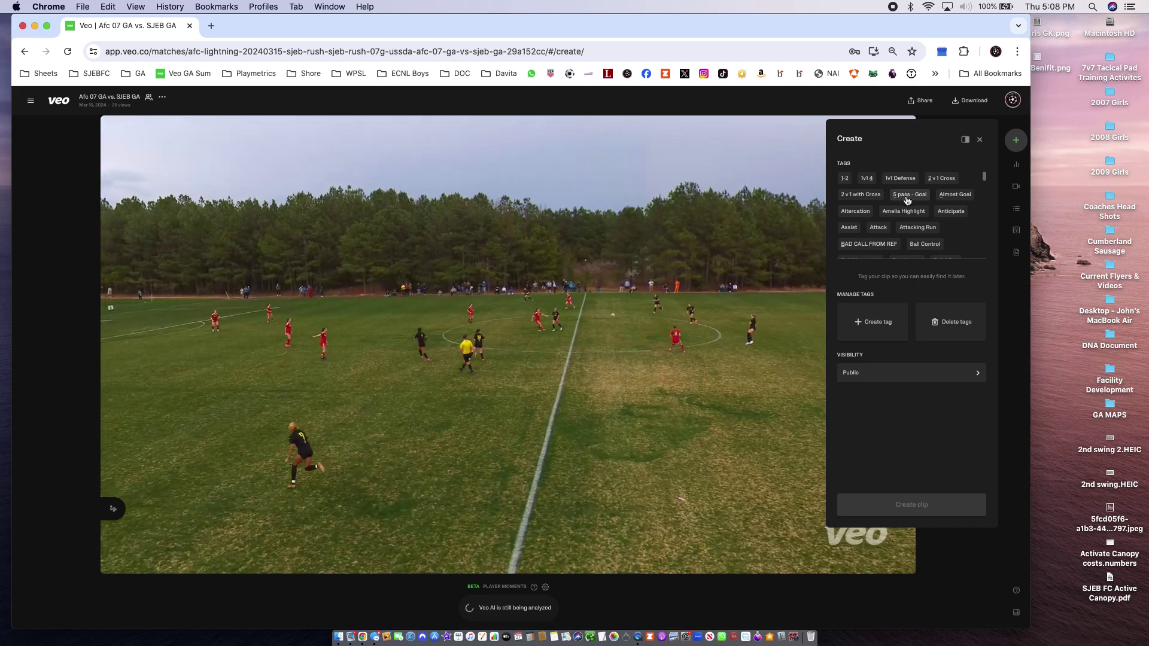
pyautogui.scroll(-5, 907, 215)
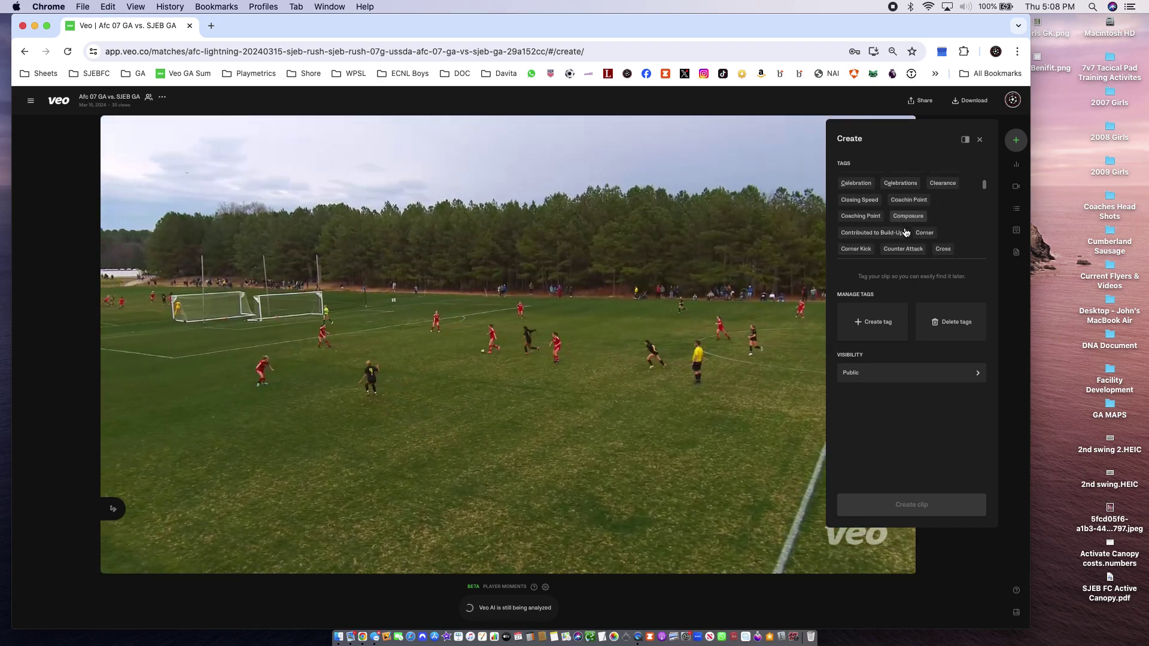
pyautogui.scroll(-3, 905, 232)
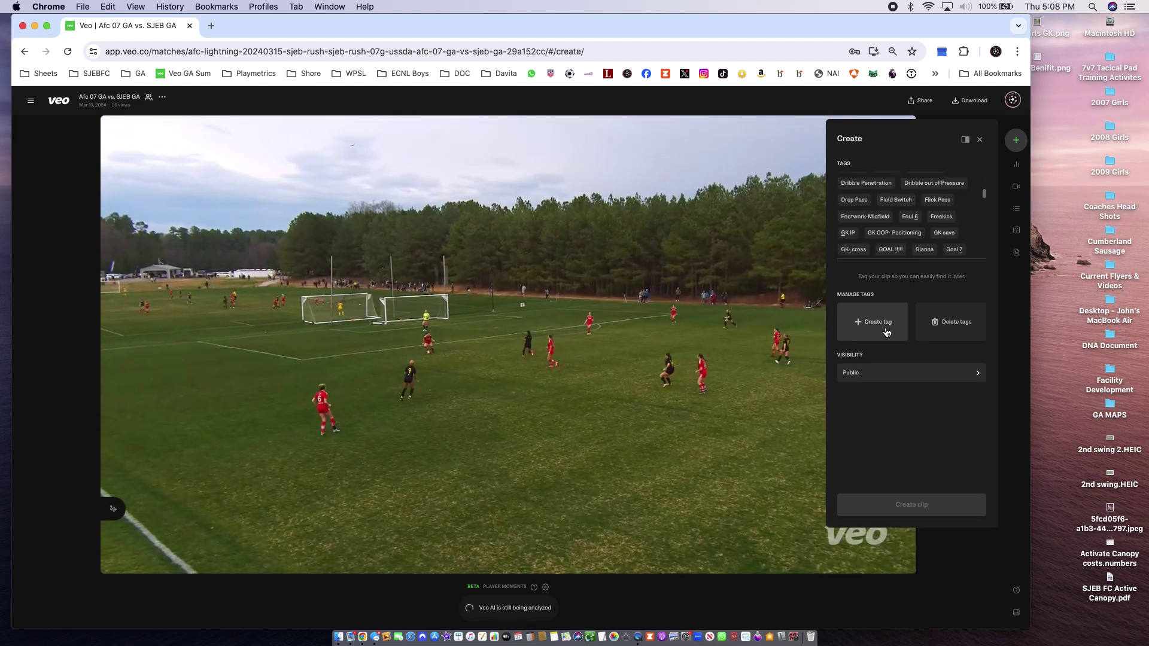
pyautogui.click(886, 332)
pyautogui.click(902, 198)
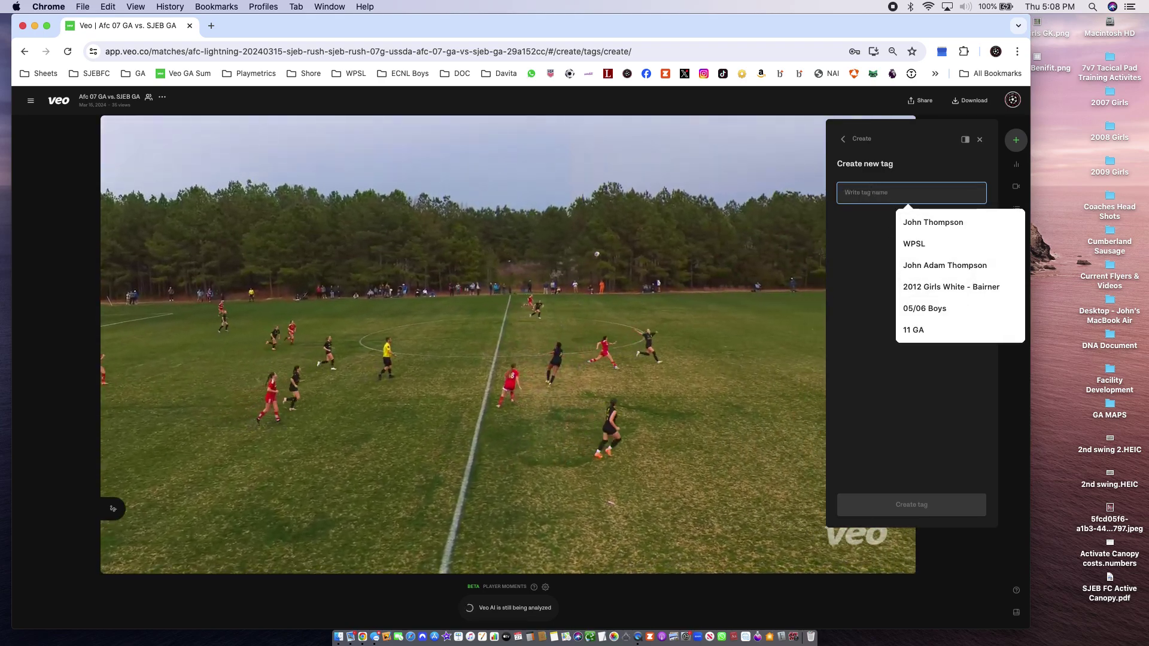
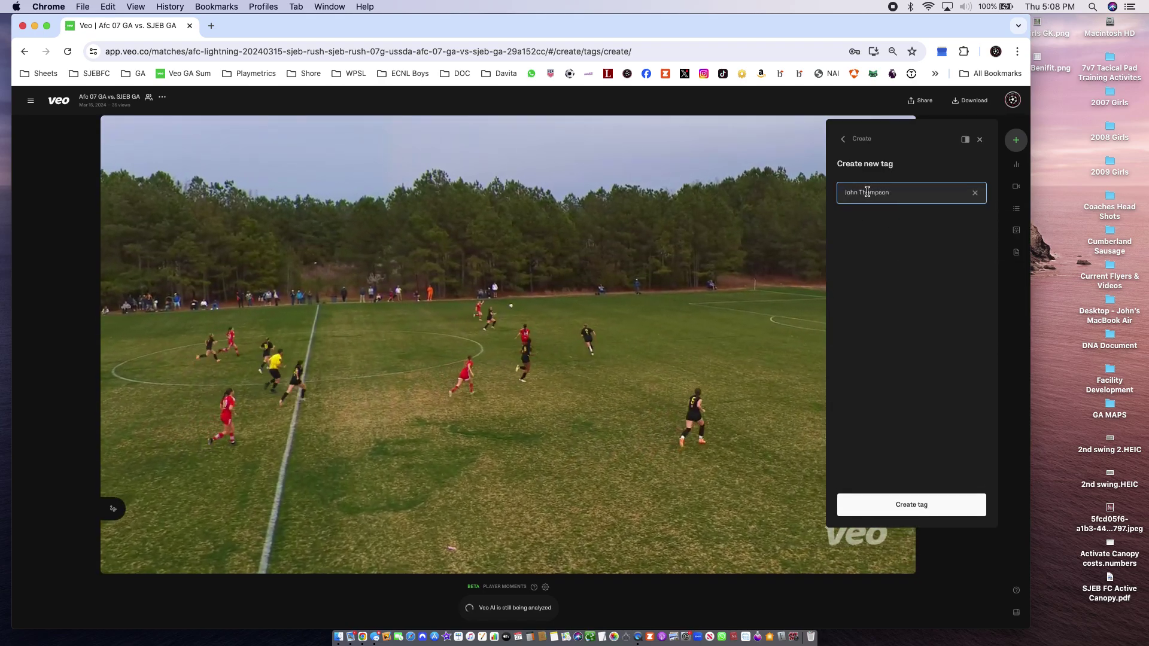
pyautogui.click(964, 505)
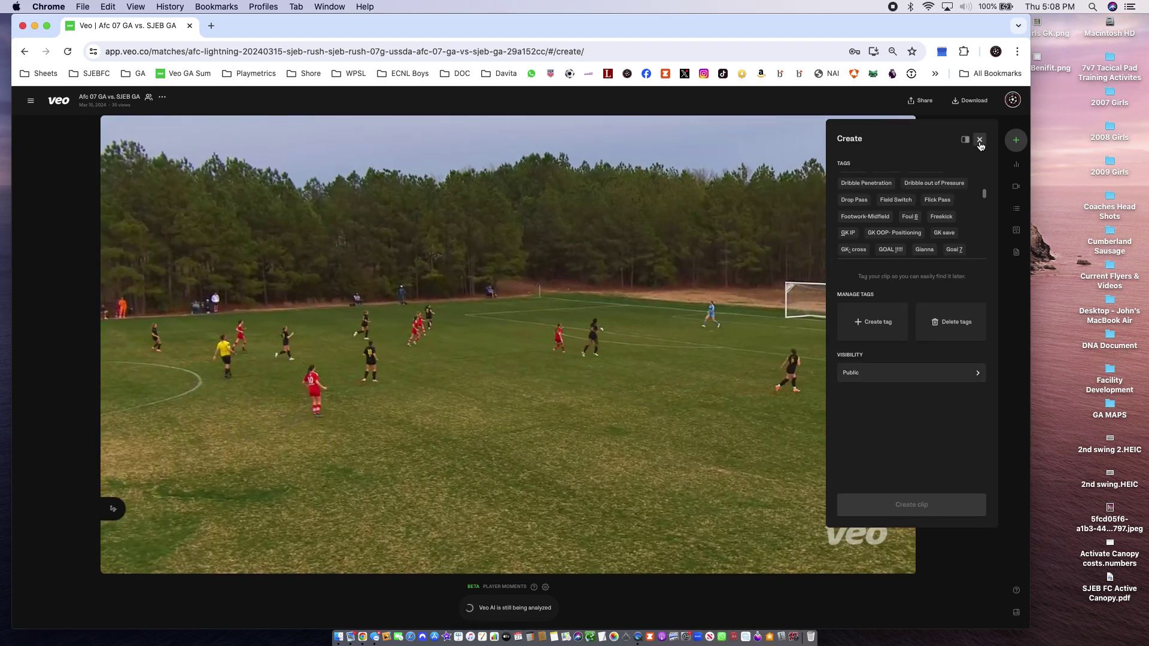
pyautogui.click(979, 139)
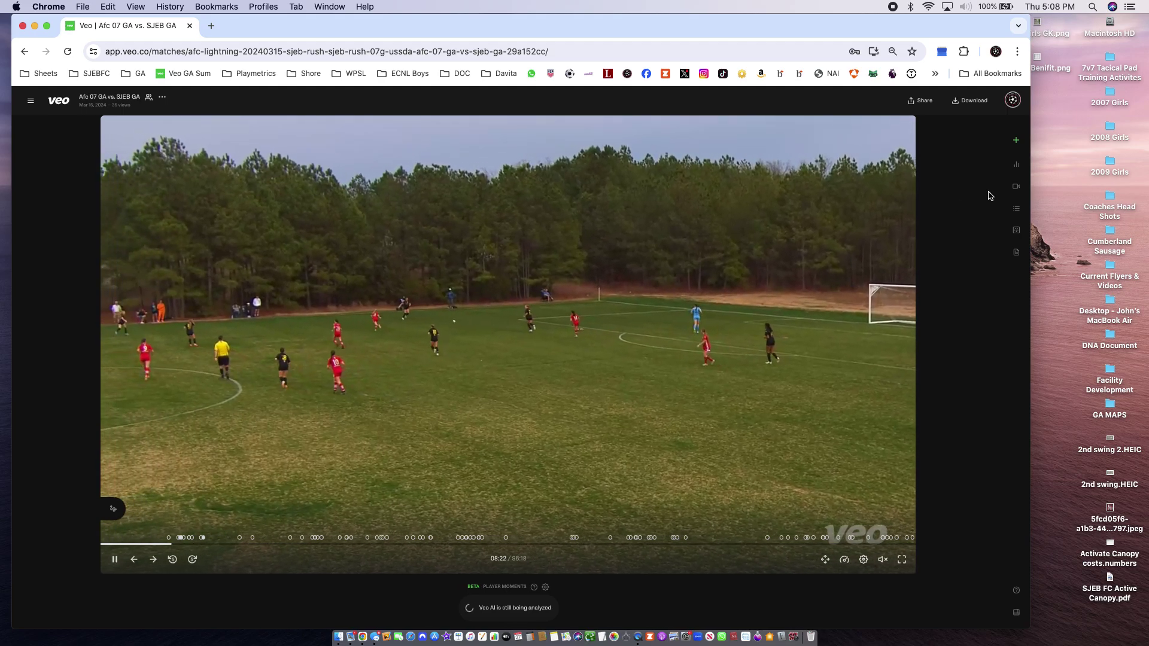
pyautogui.click(1016, 142)
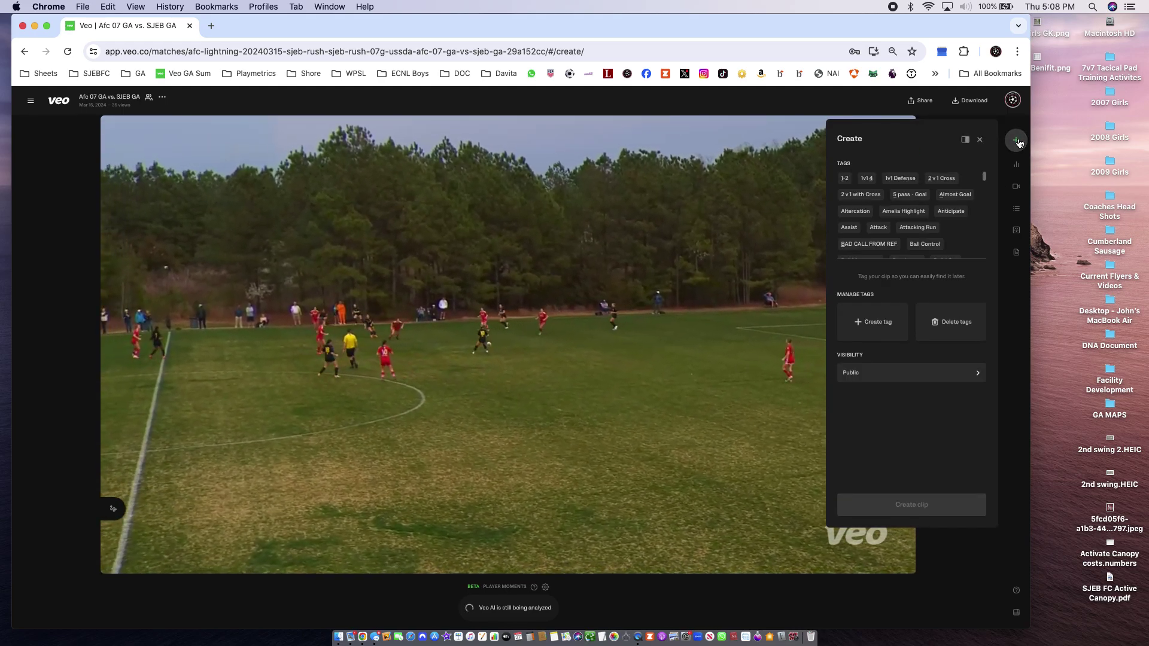
pyautogui.click(981, 141)
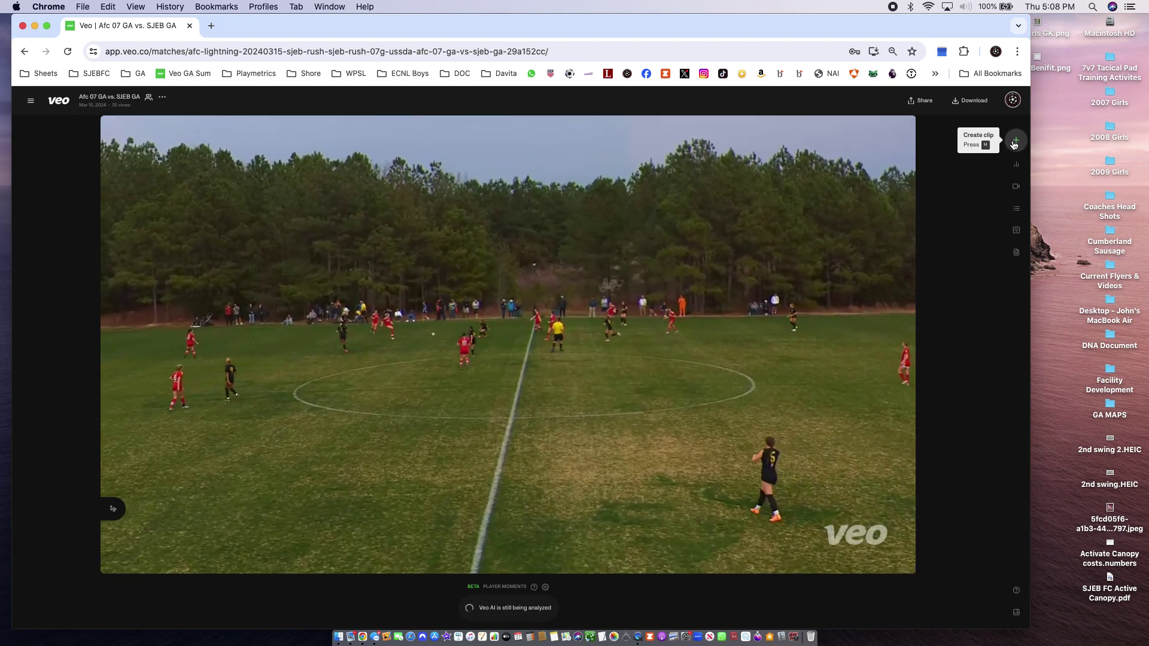
pyautogui.click(1015, 140)
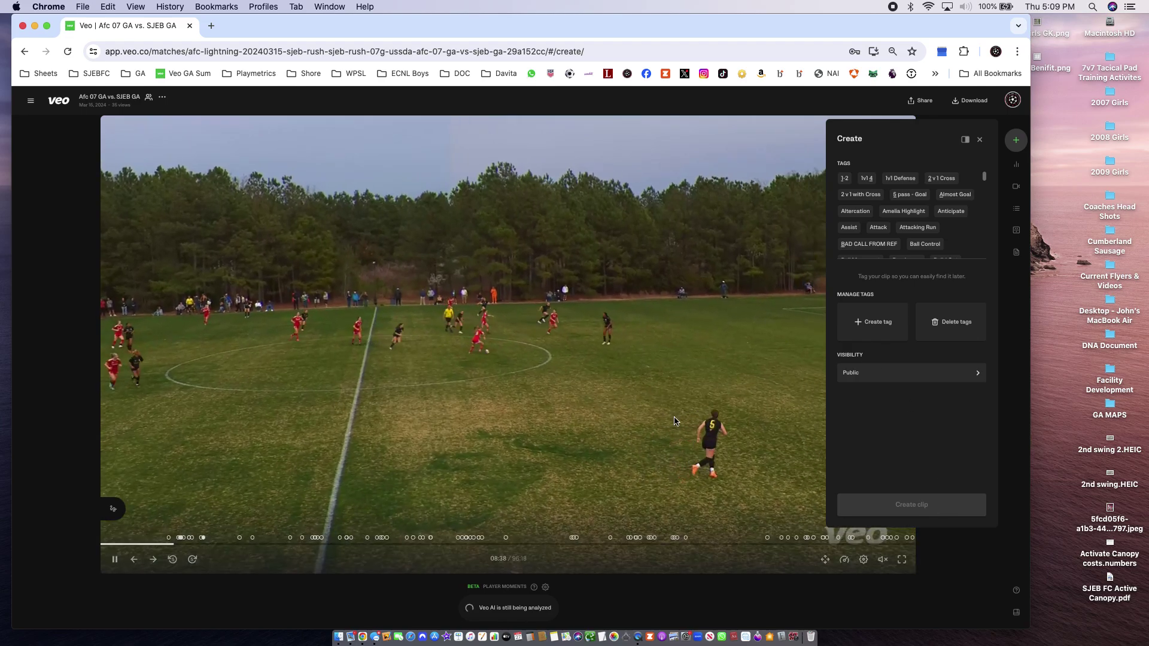
pyautogui.click(979, 139)
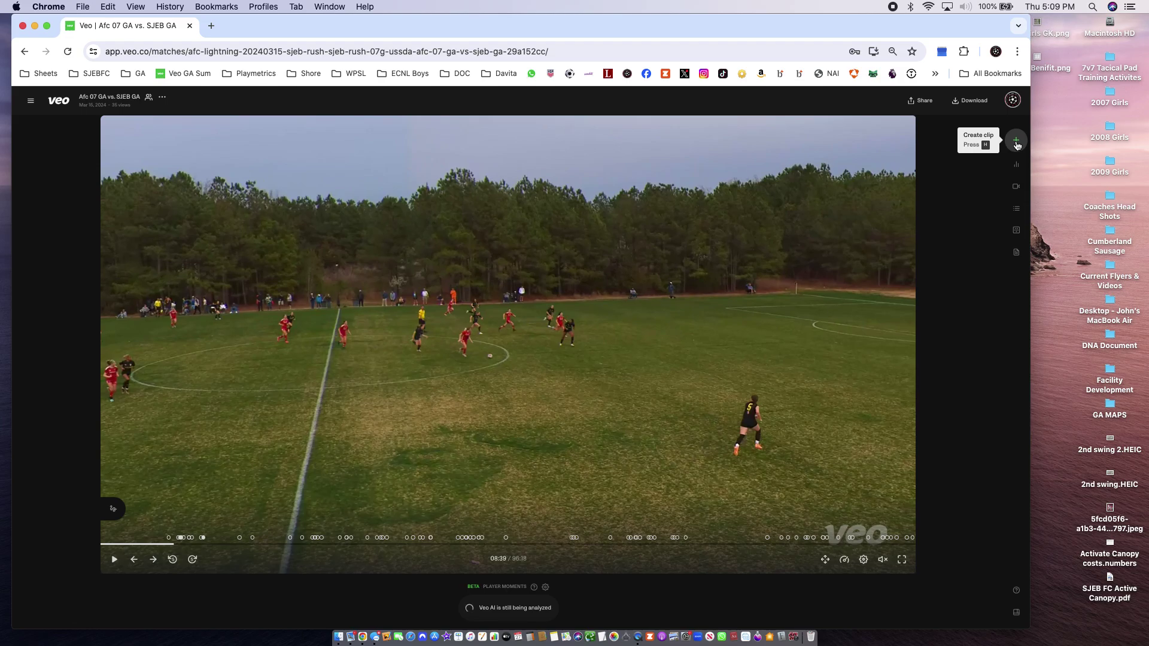
pyautogui.click(1015, 143)
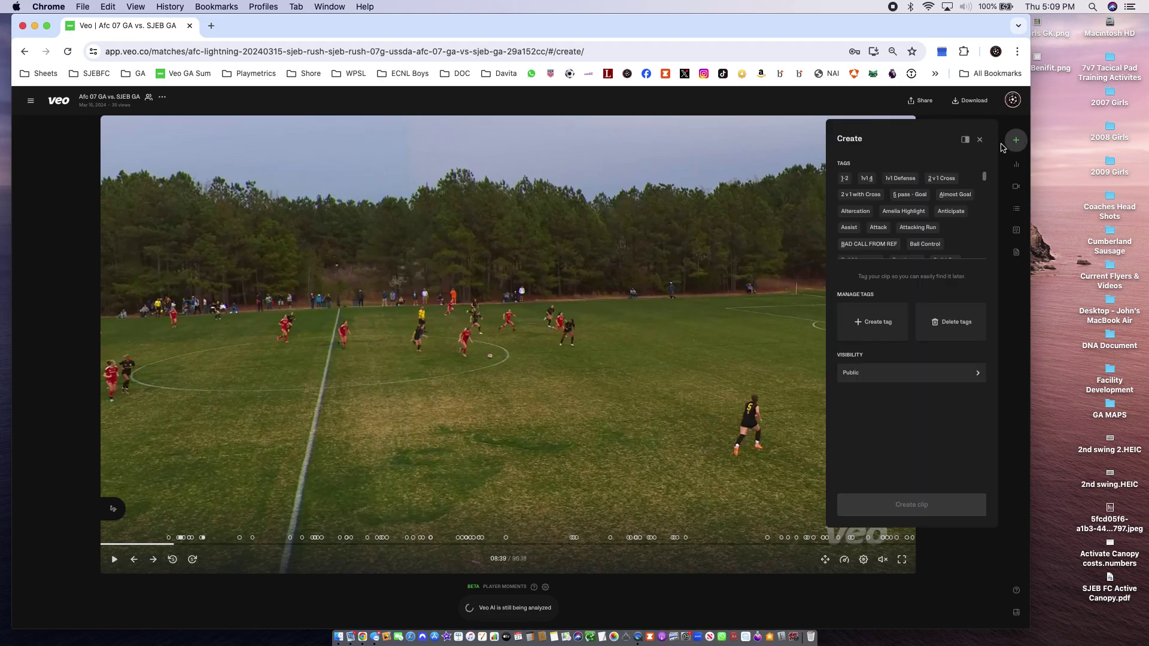
# Create a clip from 08:24 to 08:54 tagged with the new player-name tag
pyautogui.scroll(-2, 894, 240)
pyautogui.scroll(-10, 895, 239)
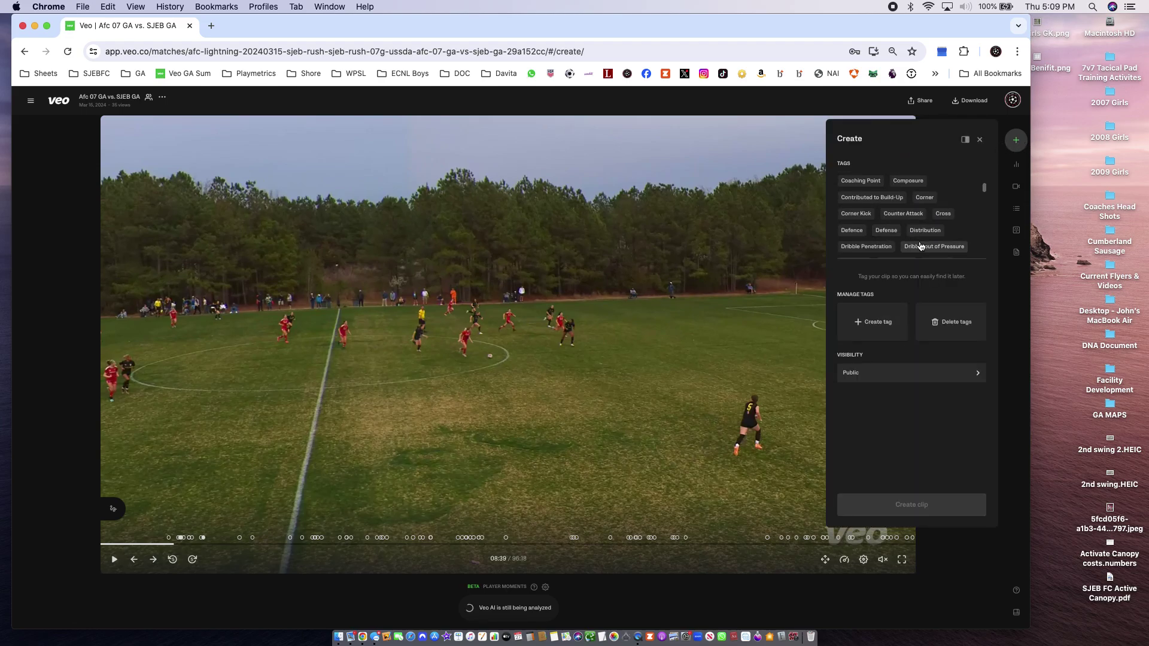
pyautogui.scroll(-1, 922, 243)
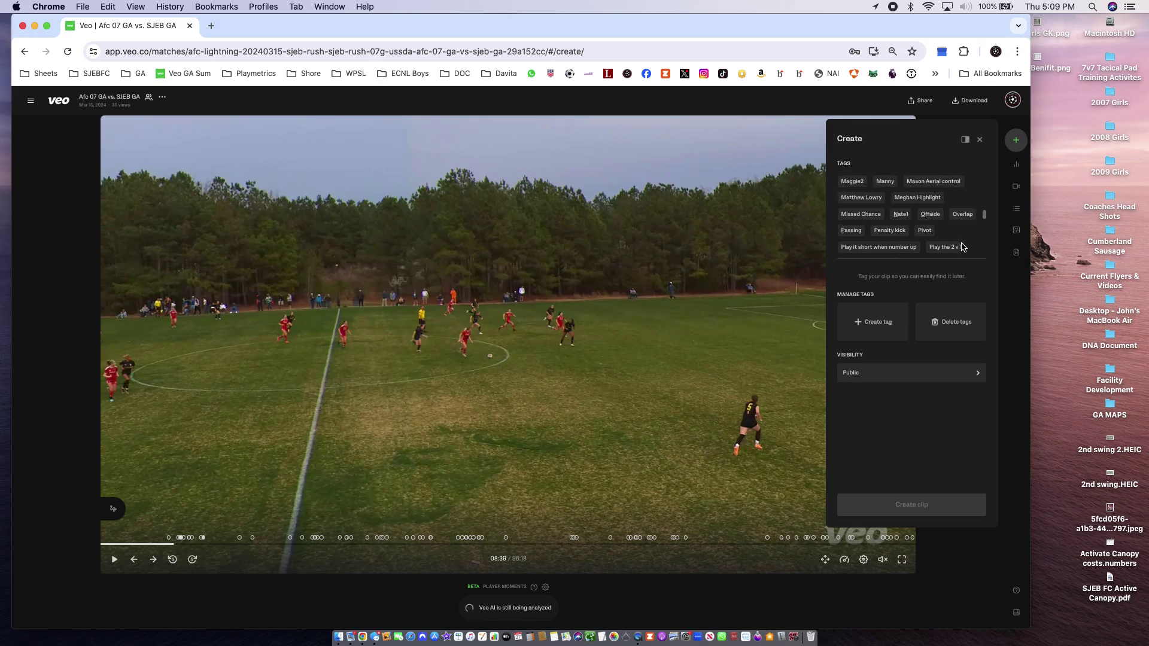
pyautogui.scroll(5, 961, 247)
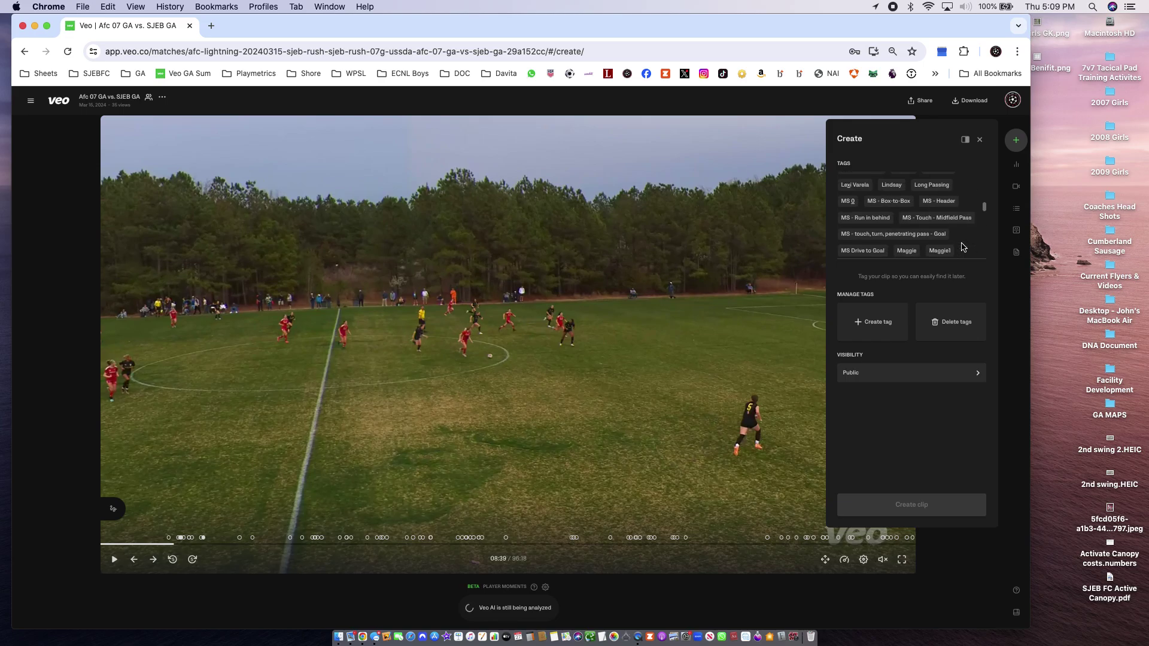
pyautogui.scroll(4, 961, 246)
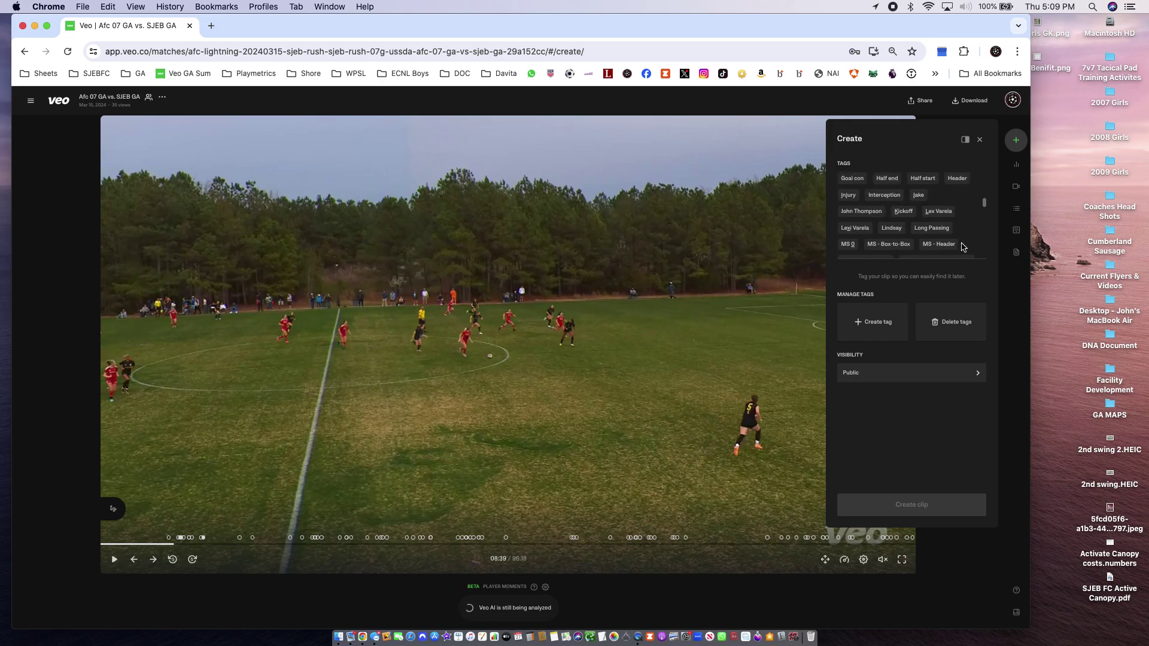
pyautogui.click(878, 213)
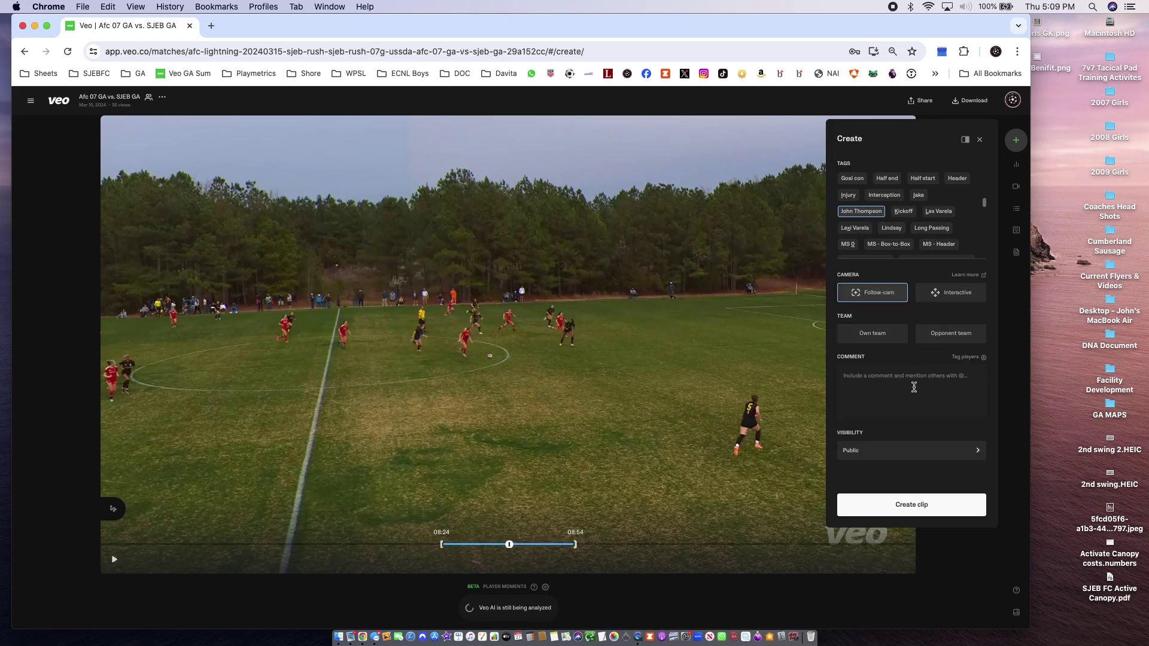
pyautogui.click(901, 507)
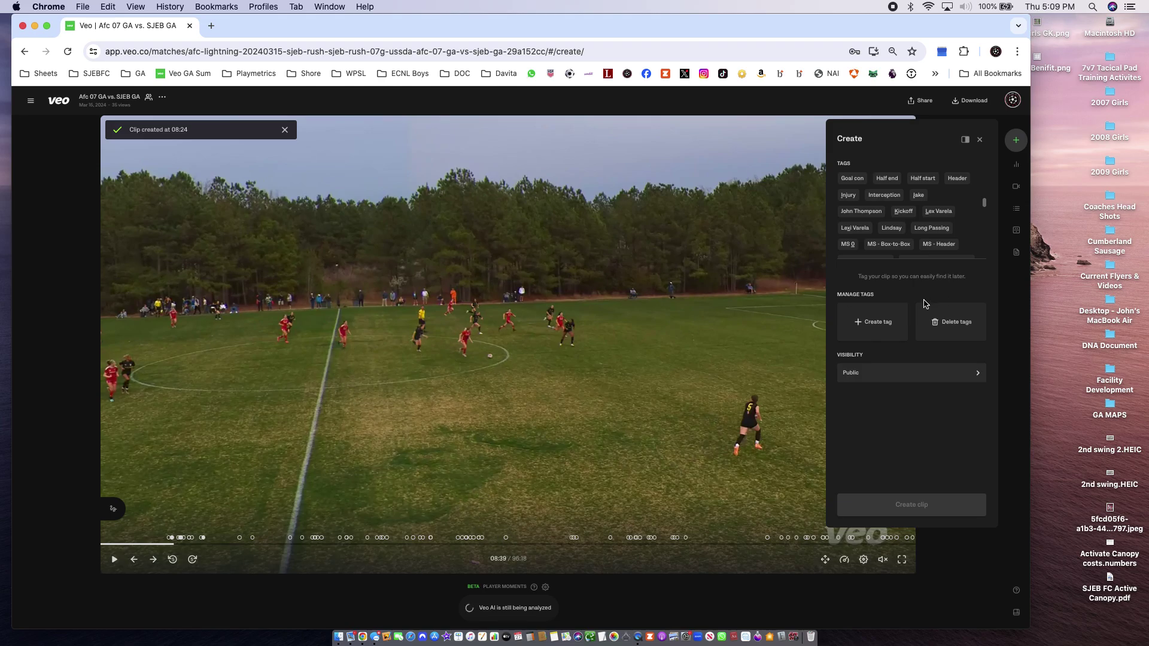
# Close the clip-creation panel and show the match's list of clips
pyautogui.click(979, 139)
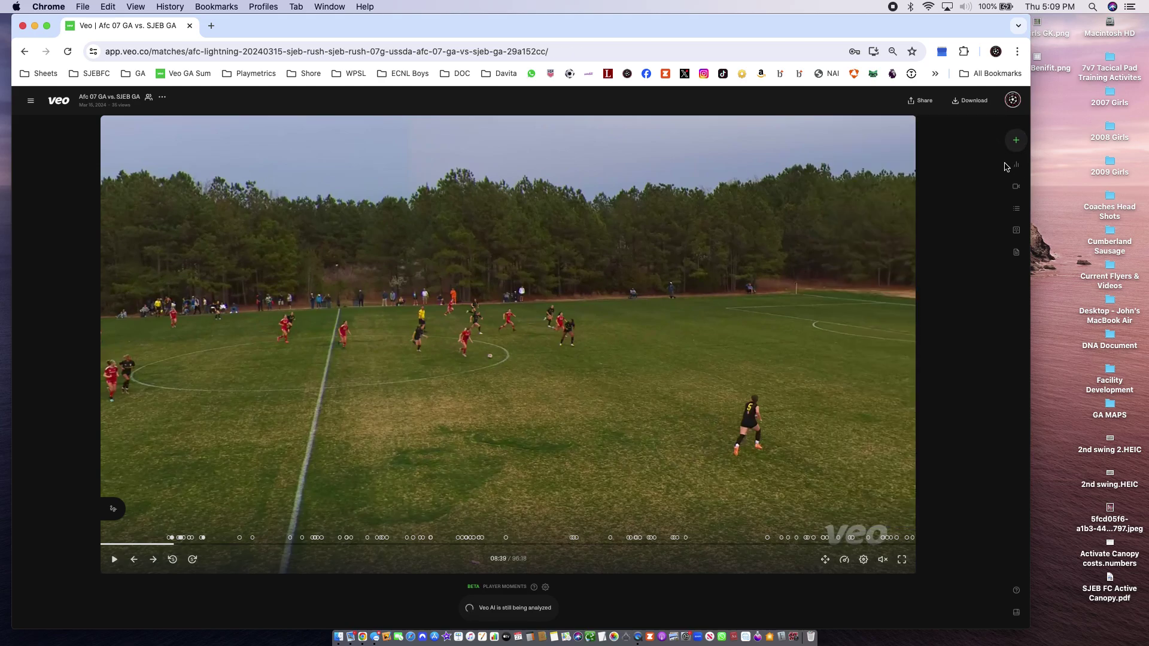
pyautogui.click(1015, 165)
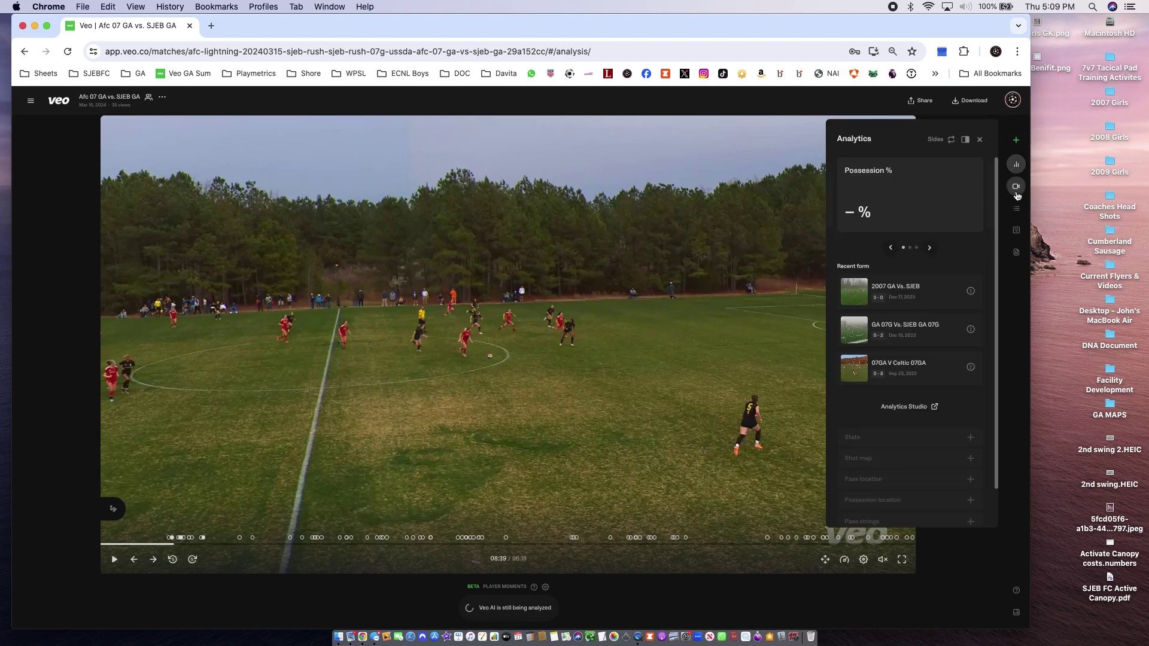
pyautogui.click(1014, 188)
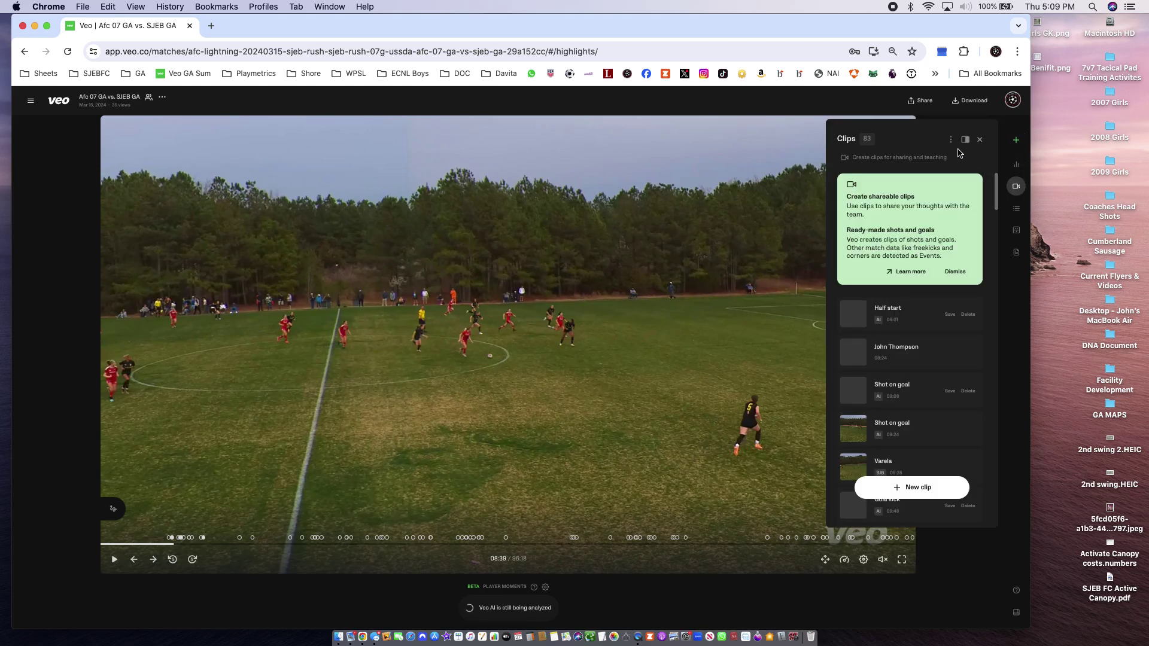
# Filter the clips by the player's name event tag, then dismiss the info card
pyautogui.click(950, 140)
pyautogui.click(877, 179)
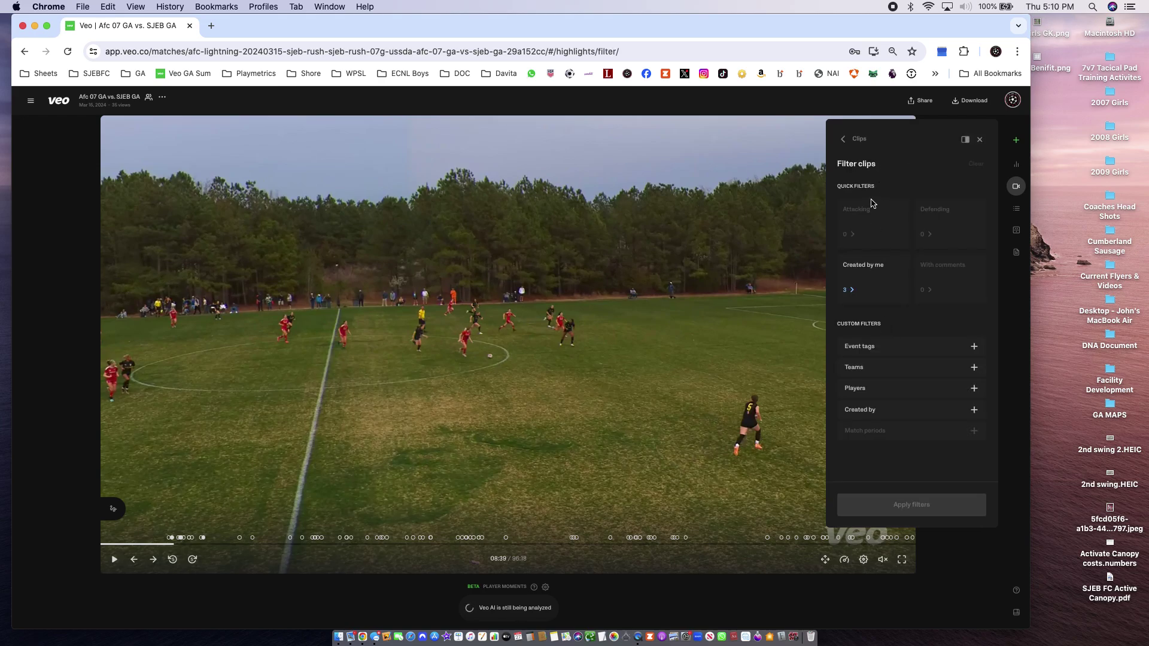
pyautogui.click(899, 351)
pyautogui.click(889, 370)
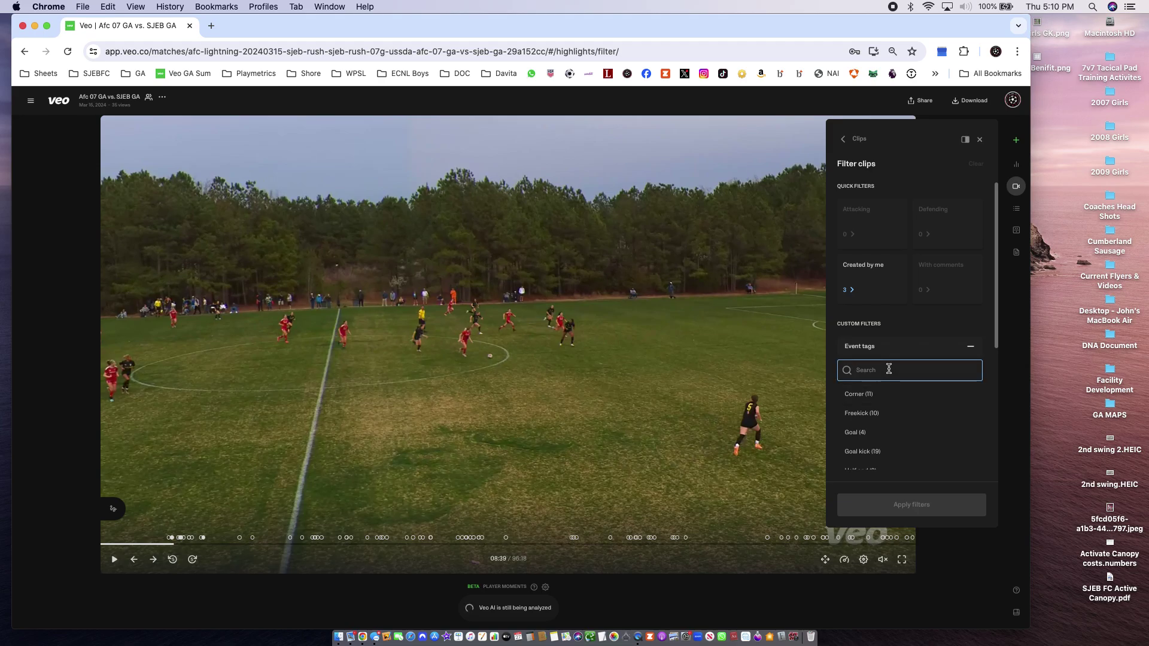
pyautogui.write('john')
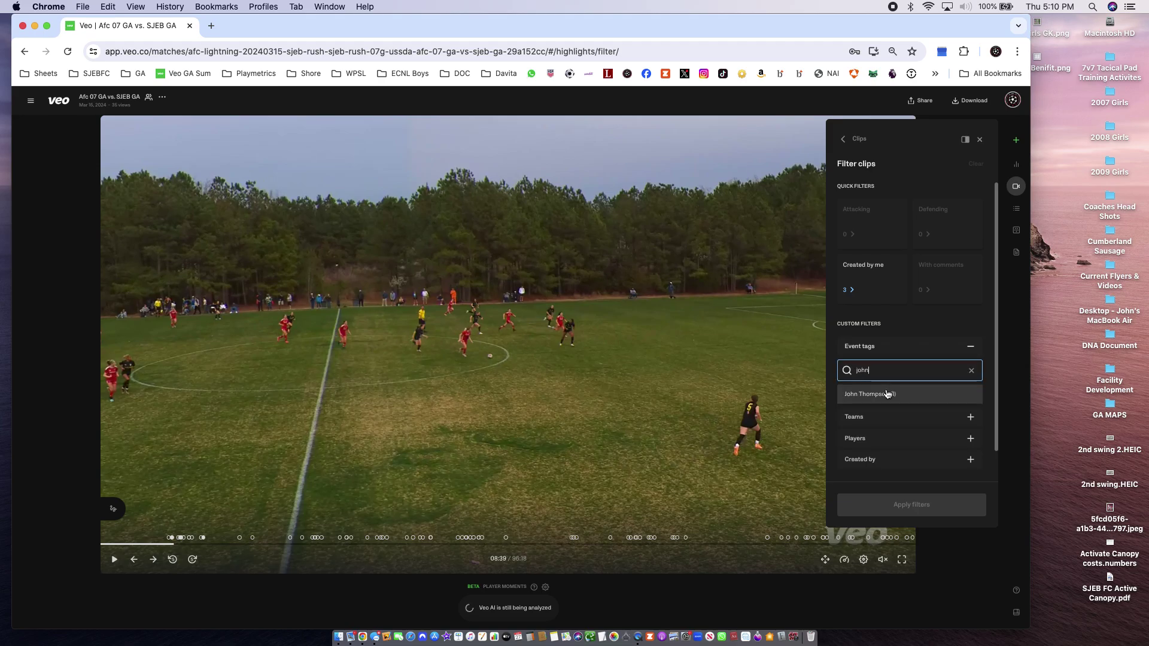
pyautogui.click(889, 392)
pyautogui.click(951, 504)
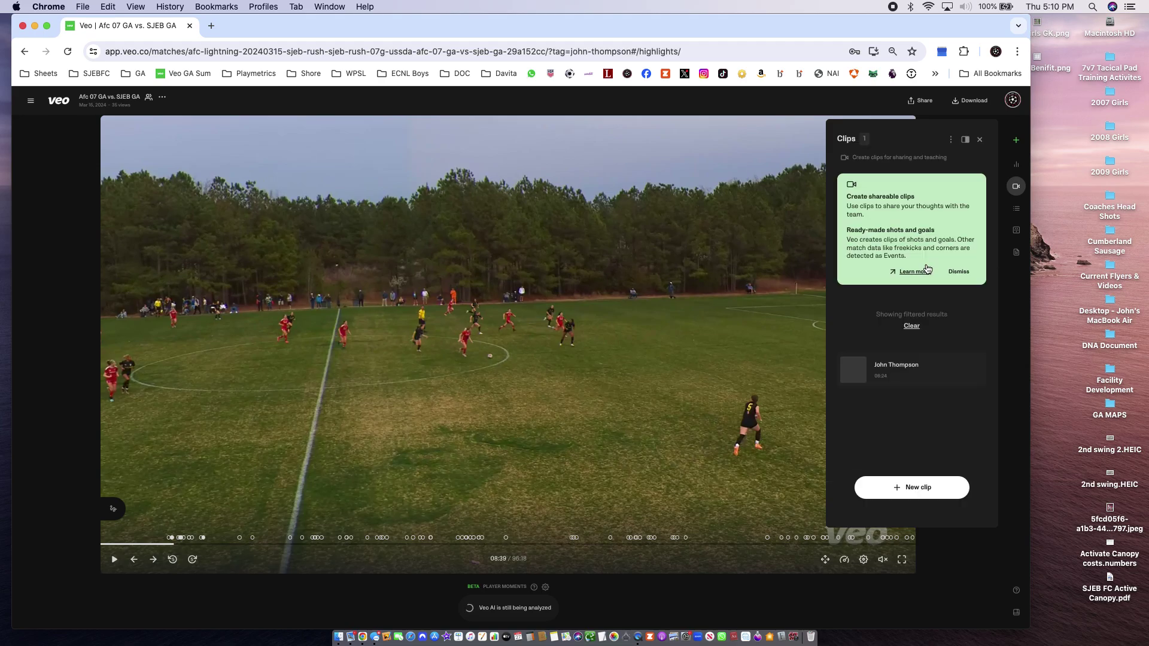
pyautogui.click(958, 272)
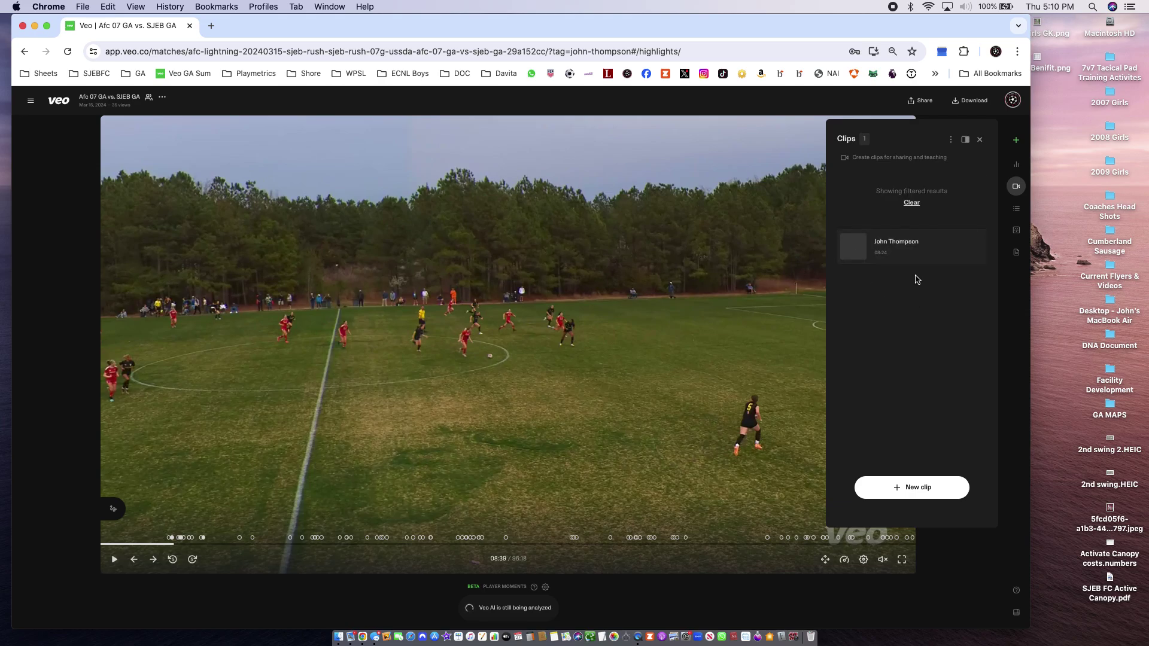
# Seek to about 15 minutes and create a player-tagged clip starting at 14:49
pyautogui.click(980, 138)
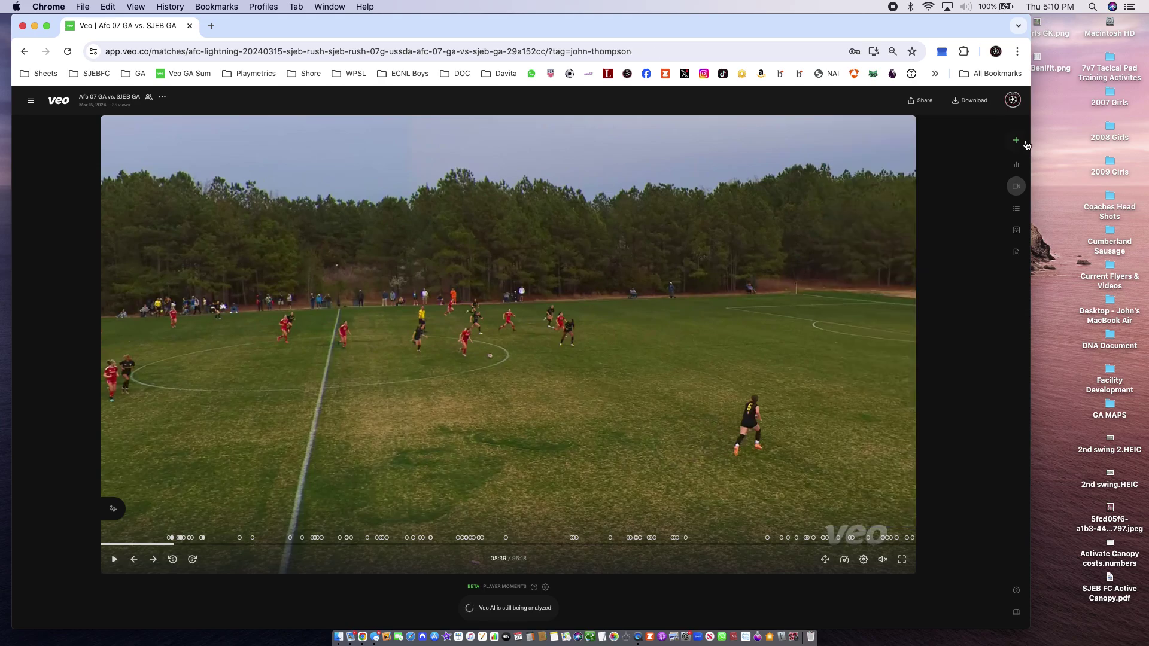
pyautogui.click(1015, 144)
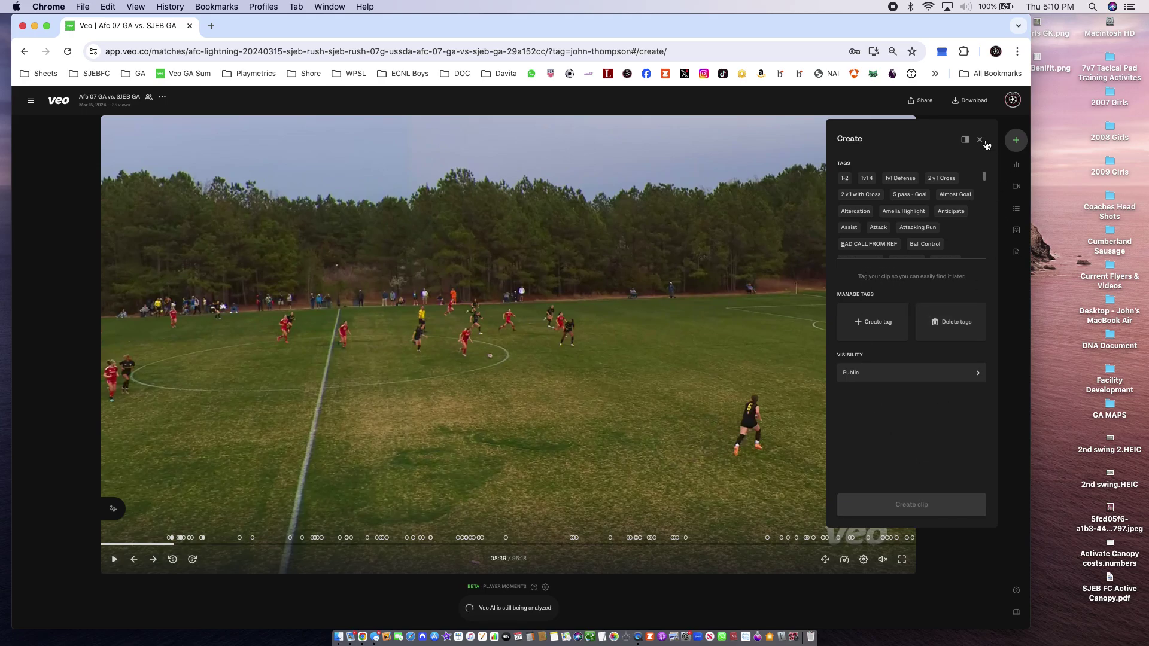
pyautogui.click(984, 142)
pyautogui.click(235, 542)
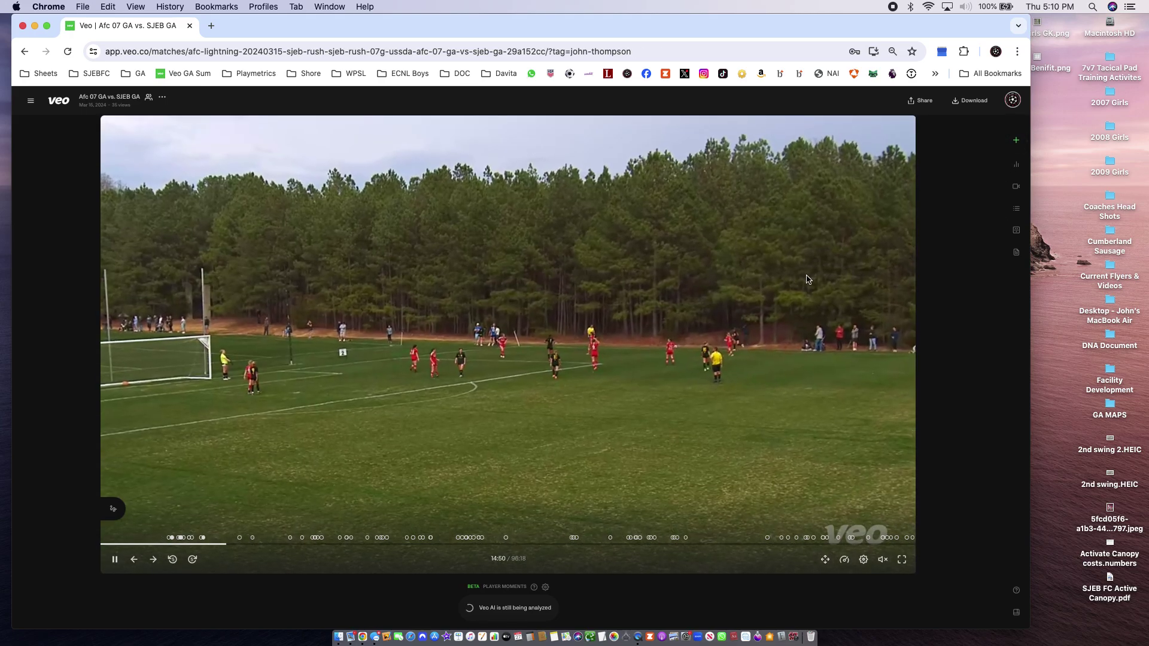
pyautogui.click(1017, 140)
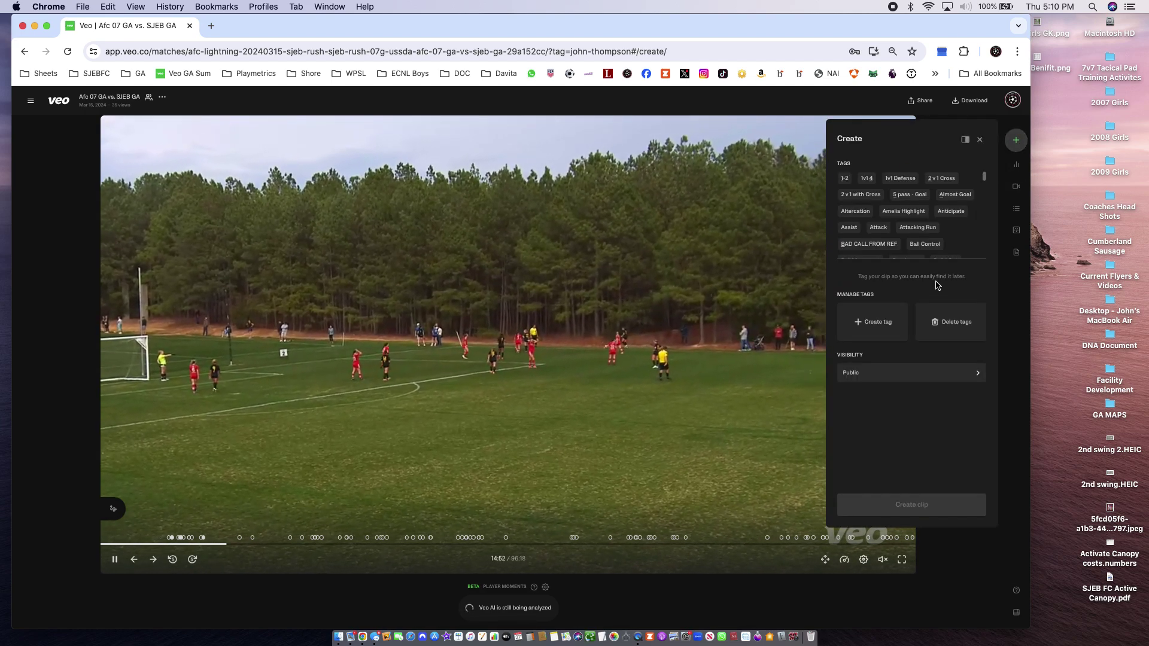
pyautogui.scroll(-5, 891, 251)
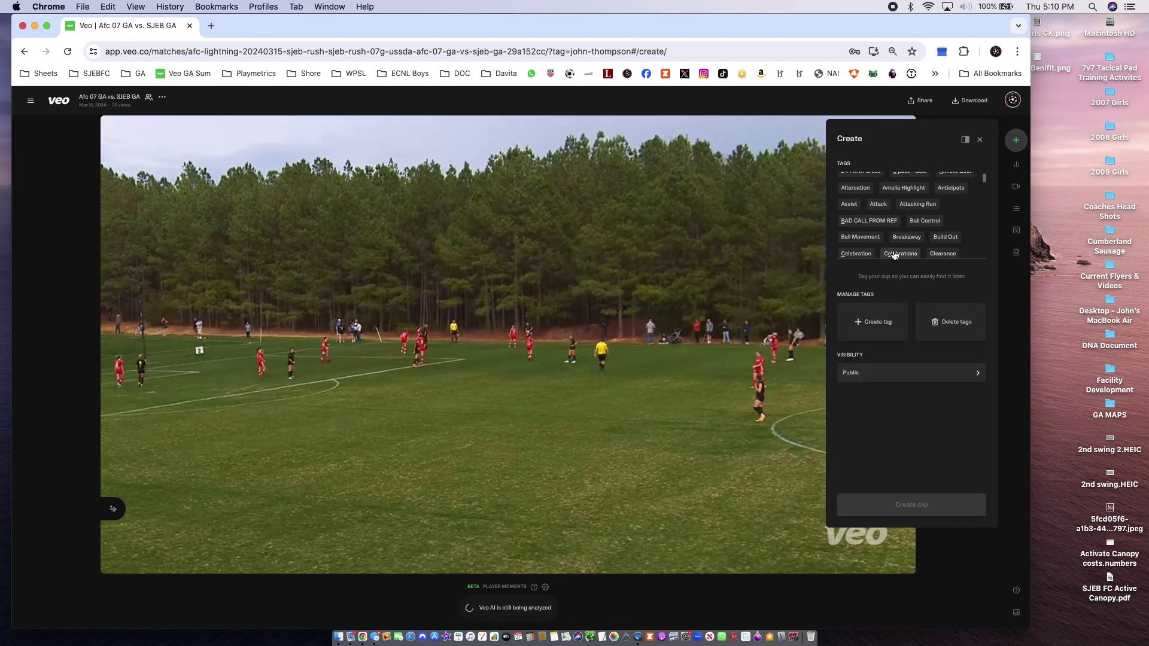
pyautogui.click(964, 140)
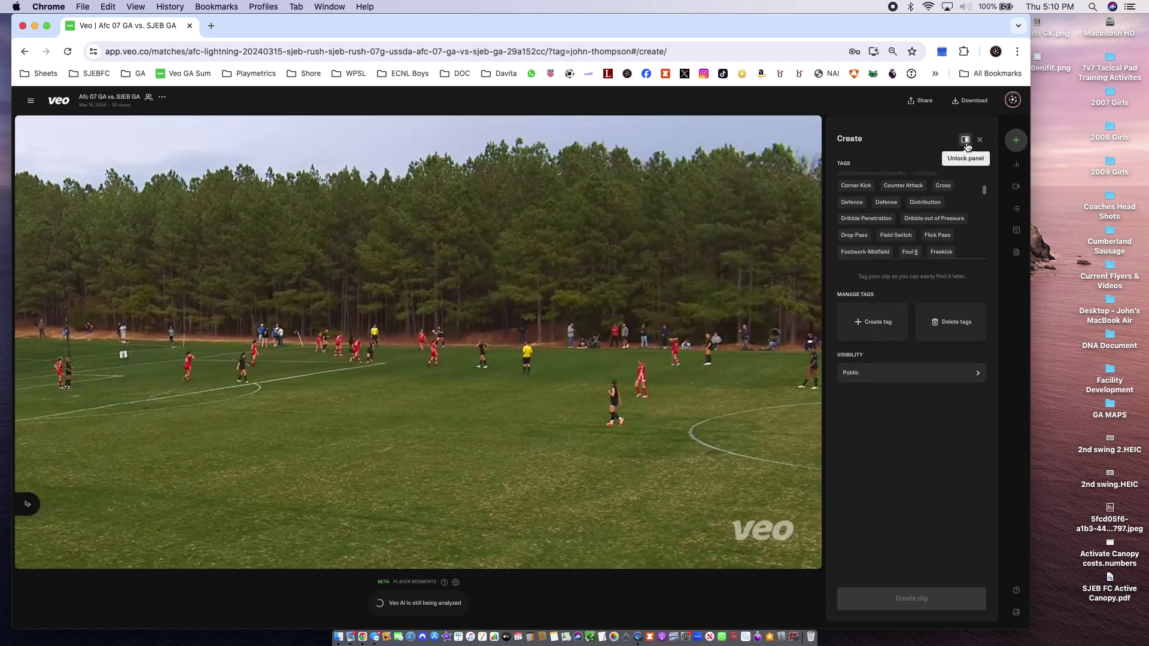
pyautogui.click(965, 140)
pyautogui.scroll(-5, 951, 230)
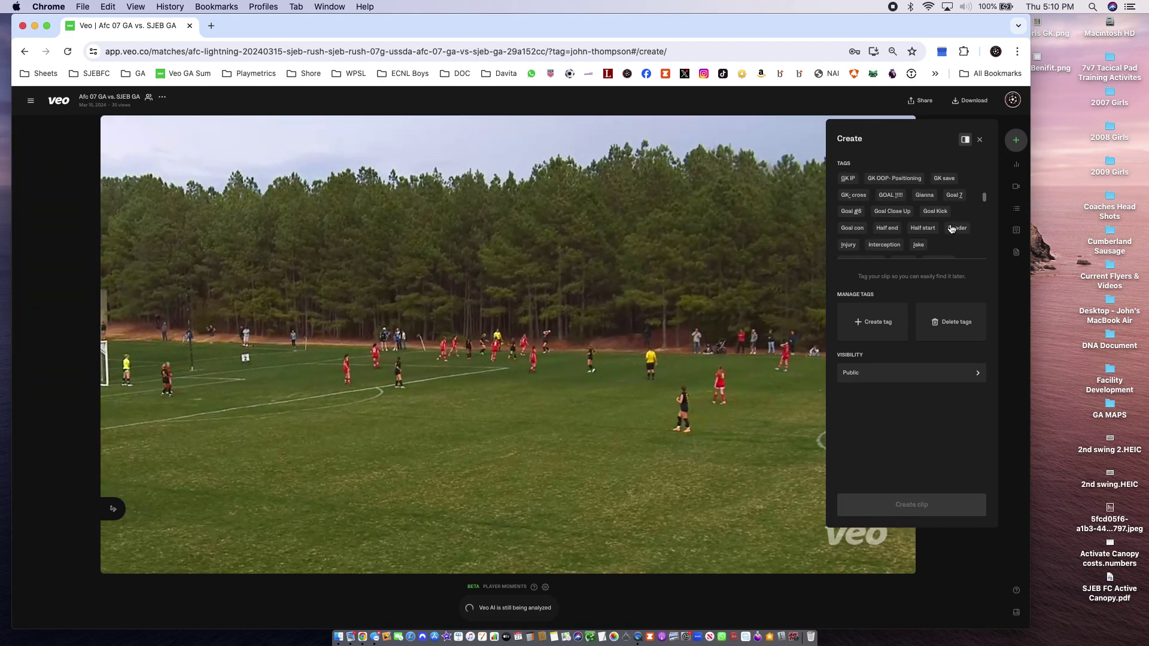
pyautogui.scroll(-6, 951, 229)
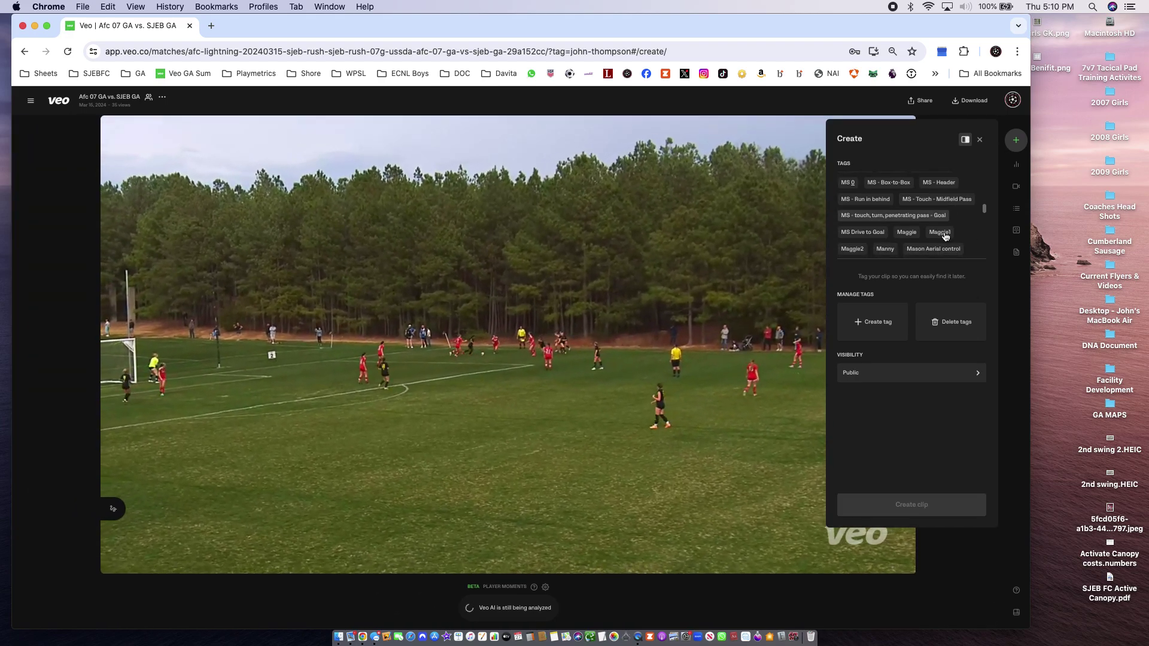
pyautogui.scroll(-2, 891, 235)
pyautogui.scroll(5, 891, 235)
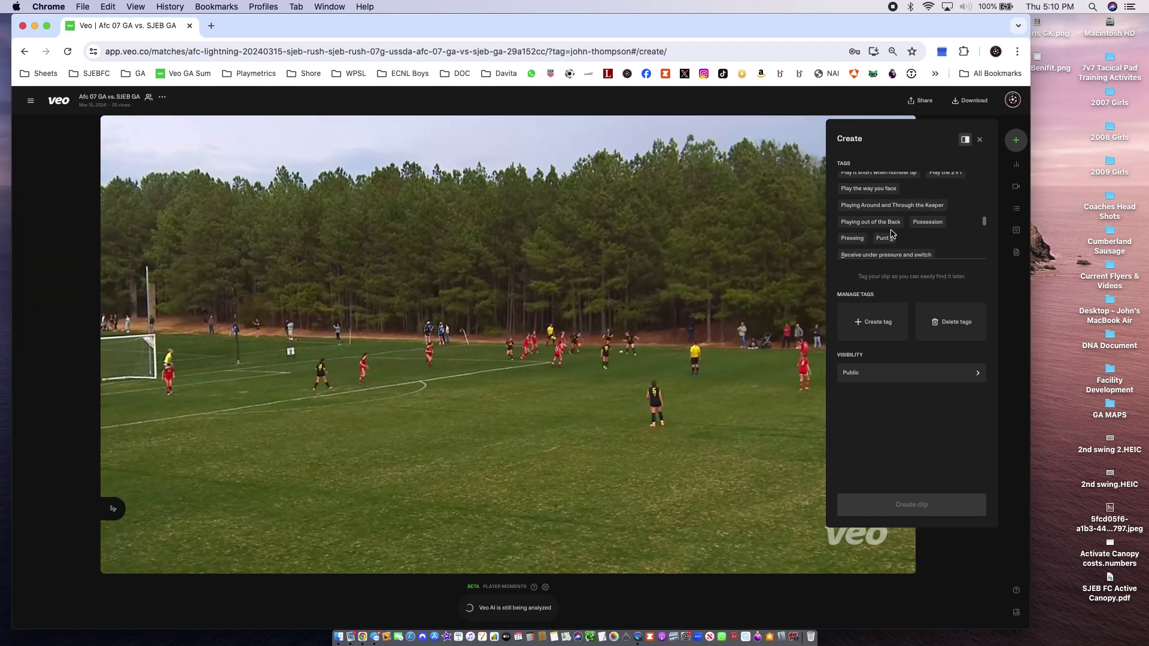
pyautogui.scroll(6, 889, 234)
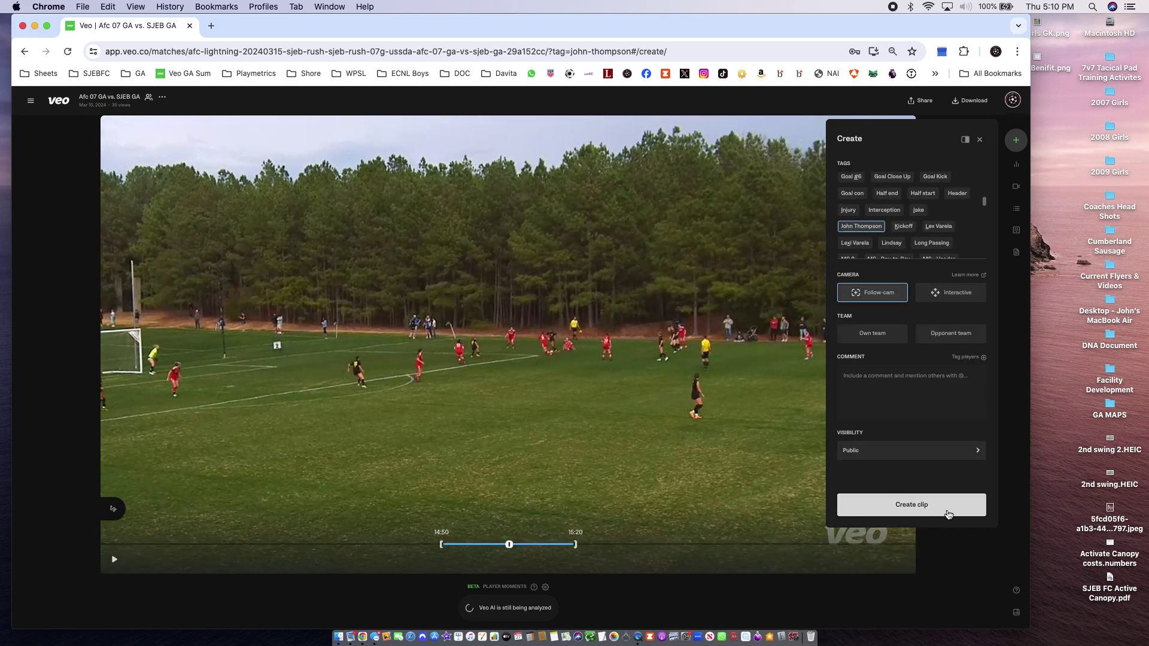
pyautogui.click(946, 505)
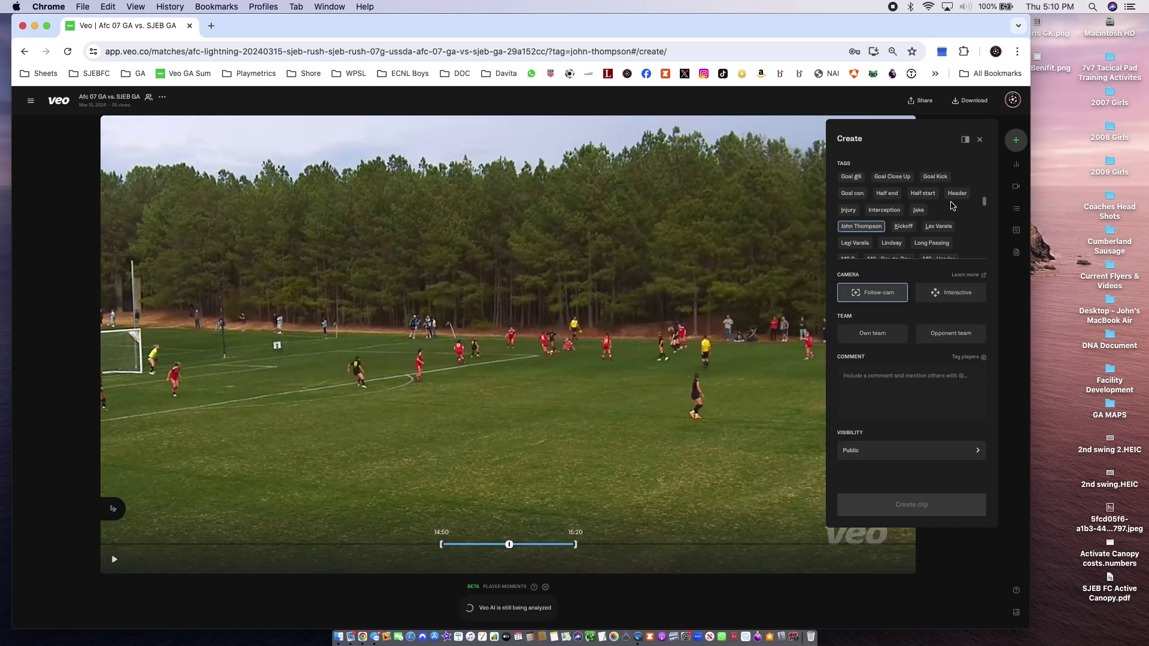
# Create player-tagged clips starting at 52:40, 72:03 and 73:51
pyautogui.click(550, 544)
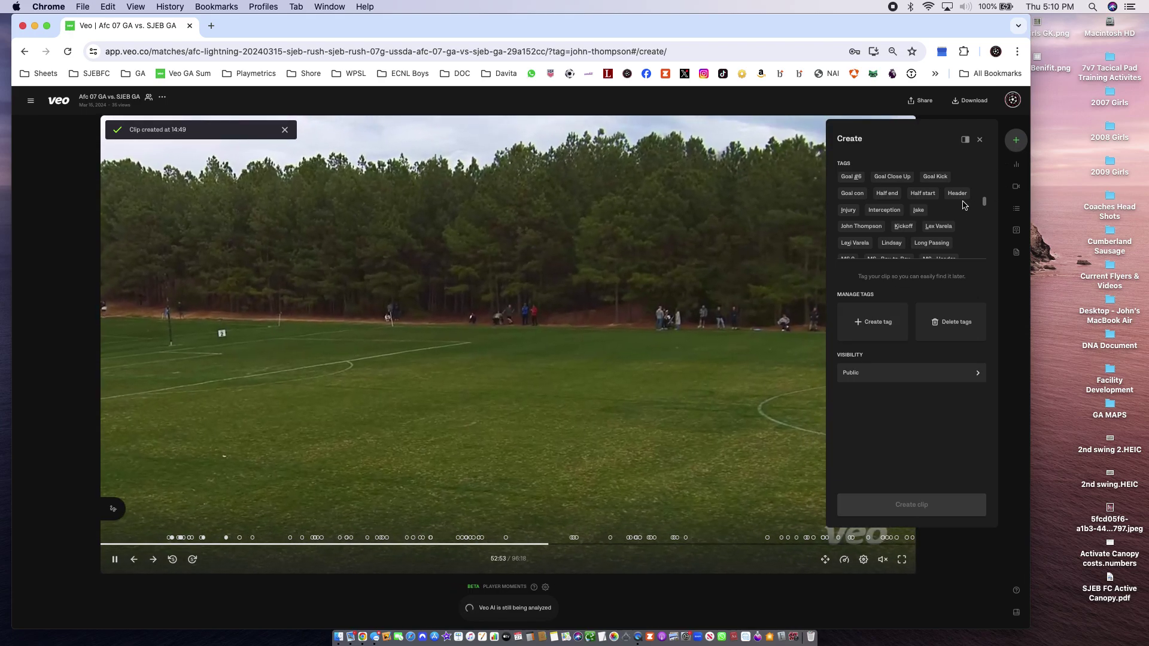
pyautogui.click(877, 231)
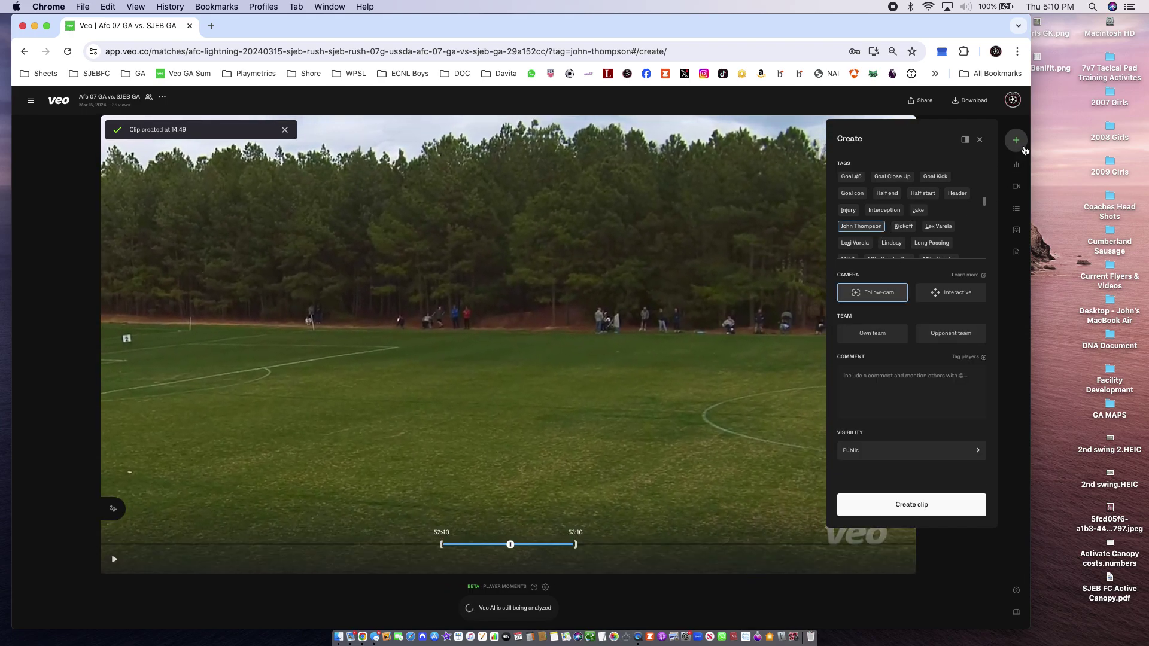
pyautogui.click(953, 504)
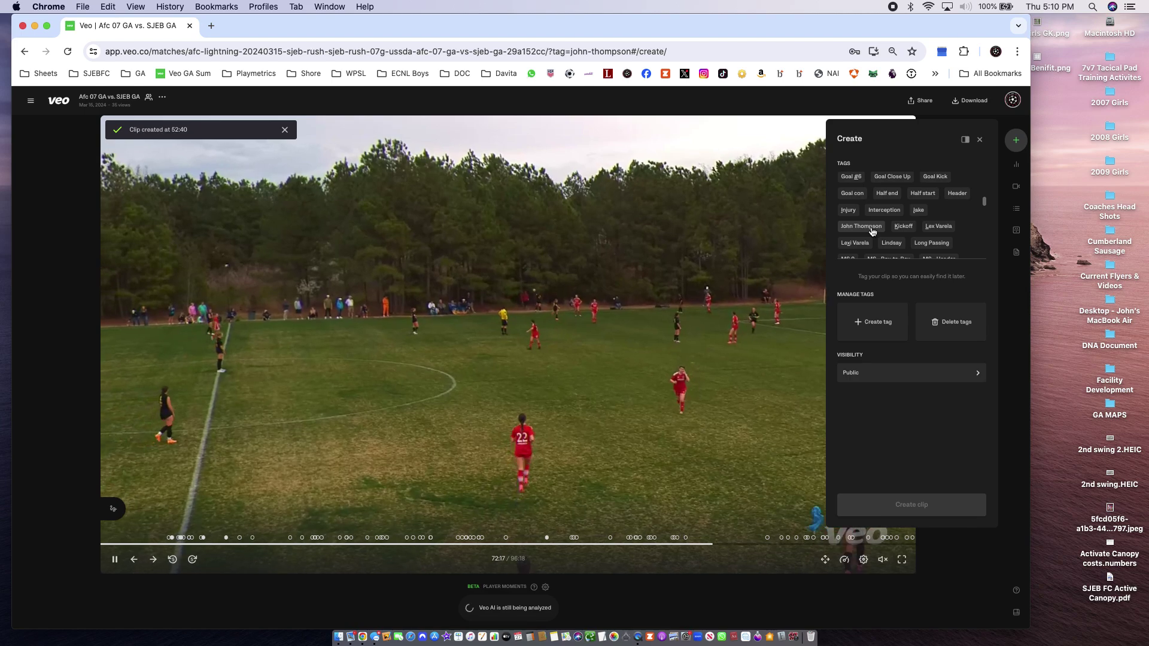
pyautogui.click(872, 227)
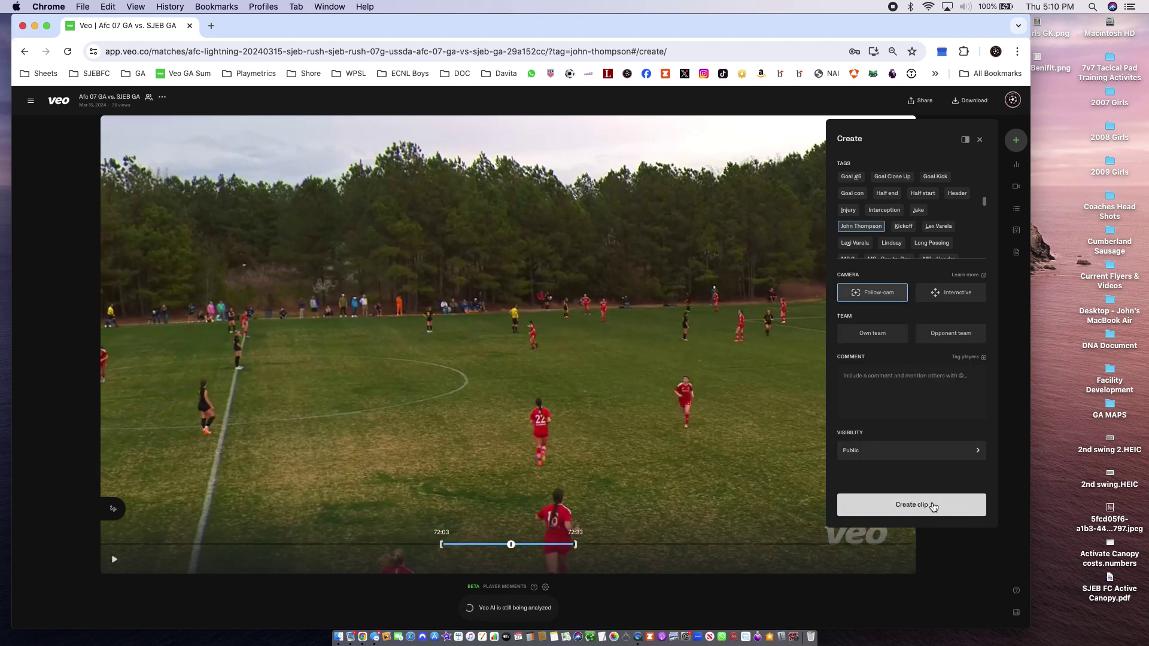
pyautogui.click(911, 504)
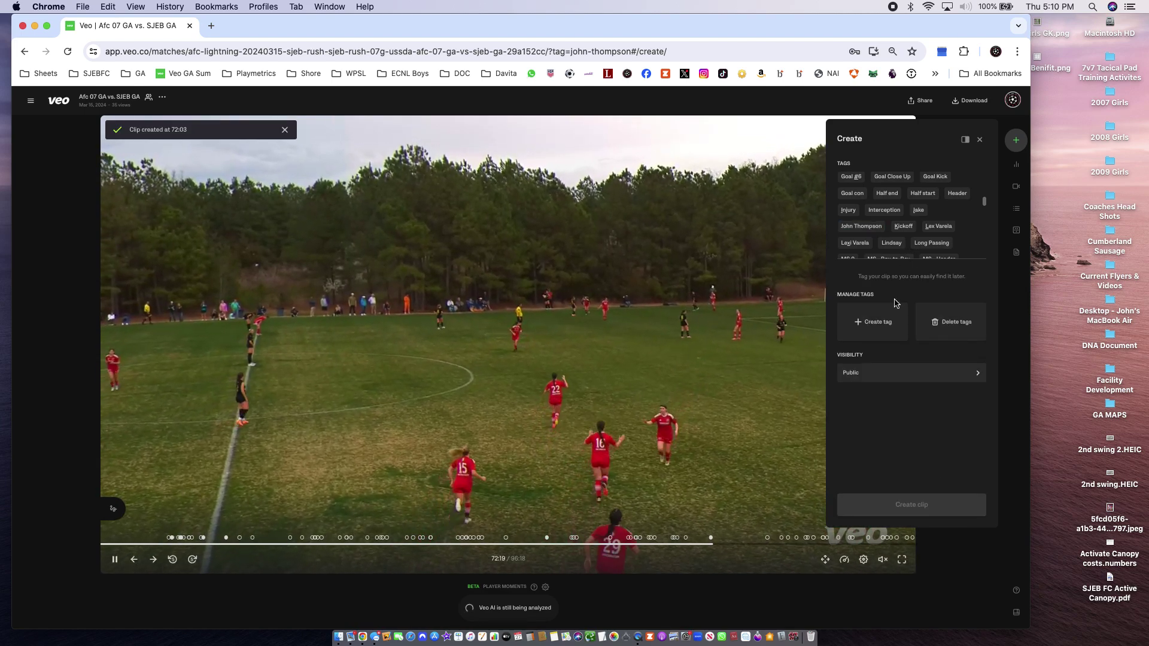
pyautogui.click(729, 546)
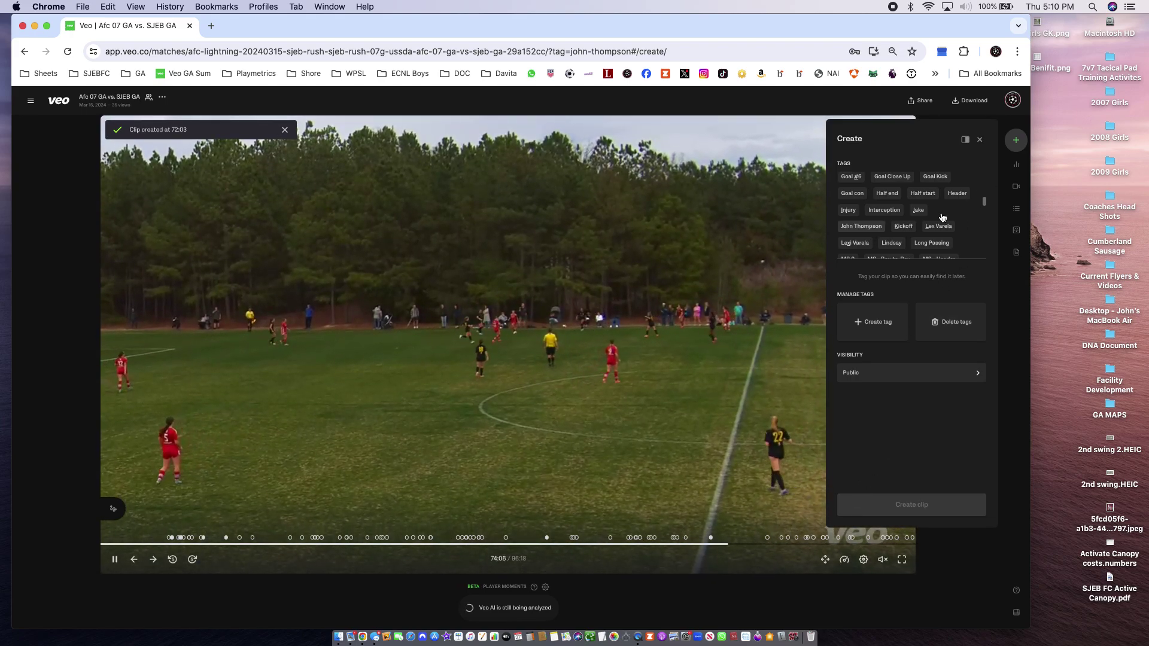
pyautogui.click(861, 226)
pyautogui.click(911, 504)
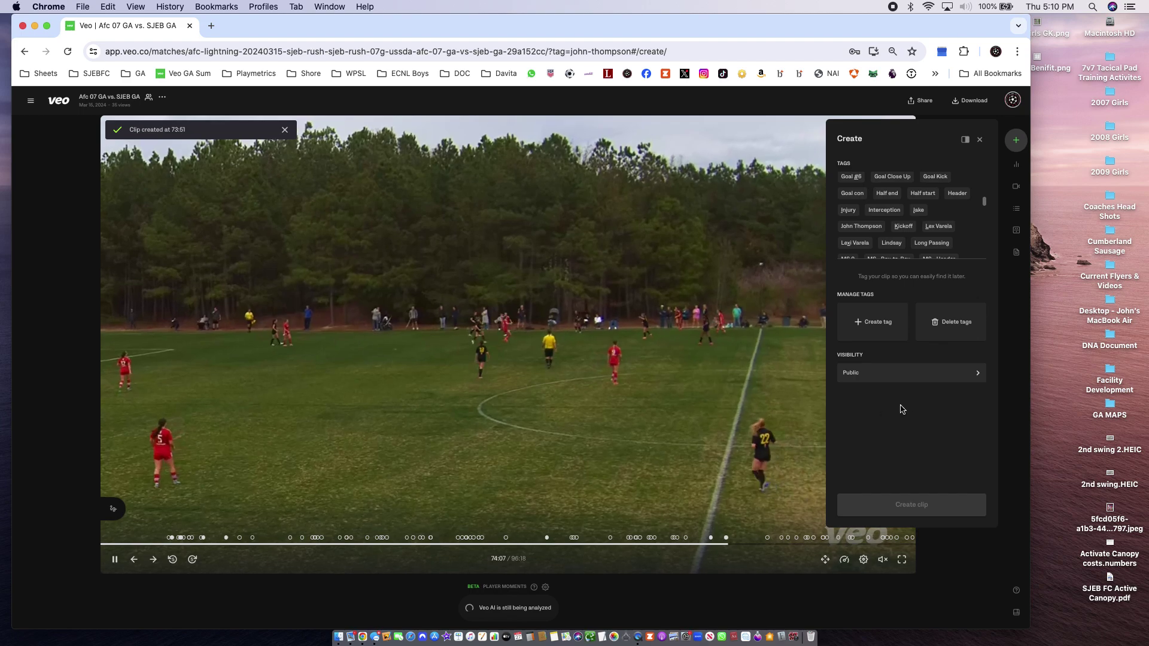
# Play the first two tagged clips in the Clips list and open the 14:49 clip's options
pyautogui.click(980, 139)
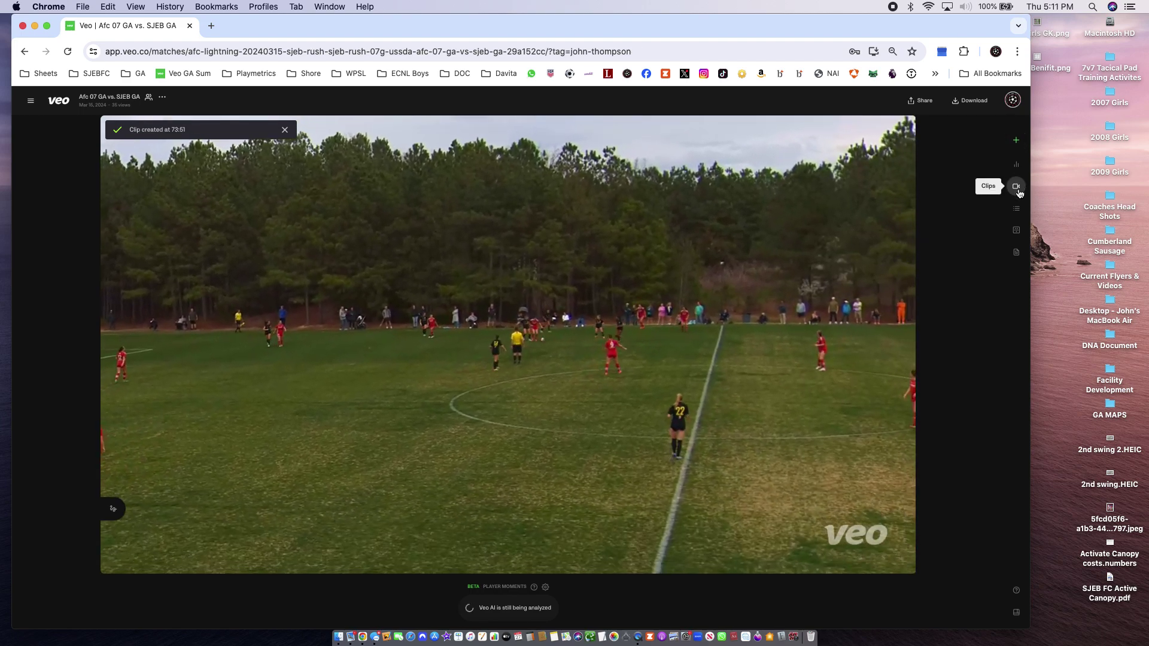
pyautogui.click(1015, 186)
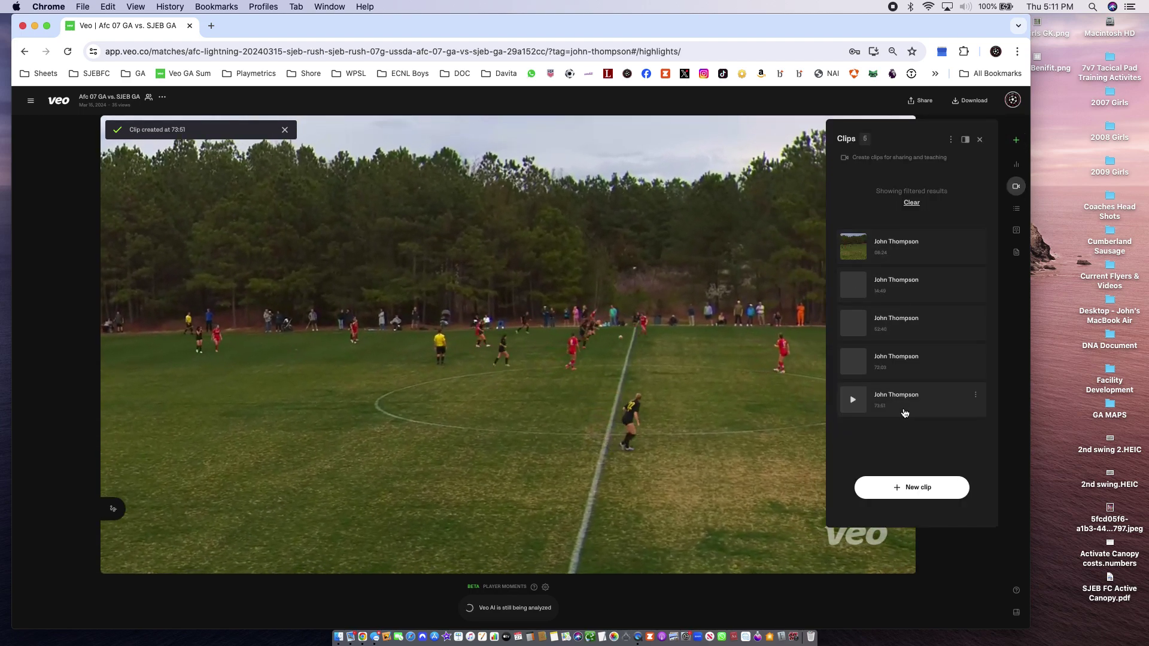
pyautogui.click(898, 248)
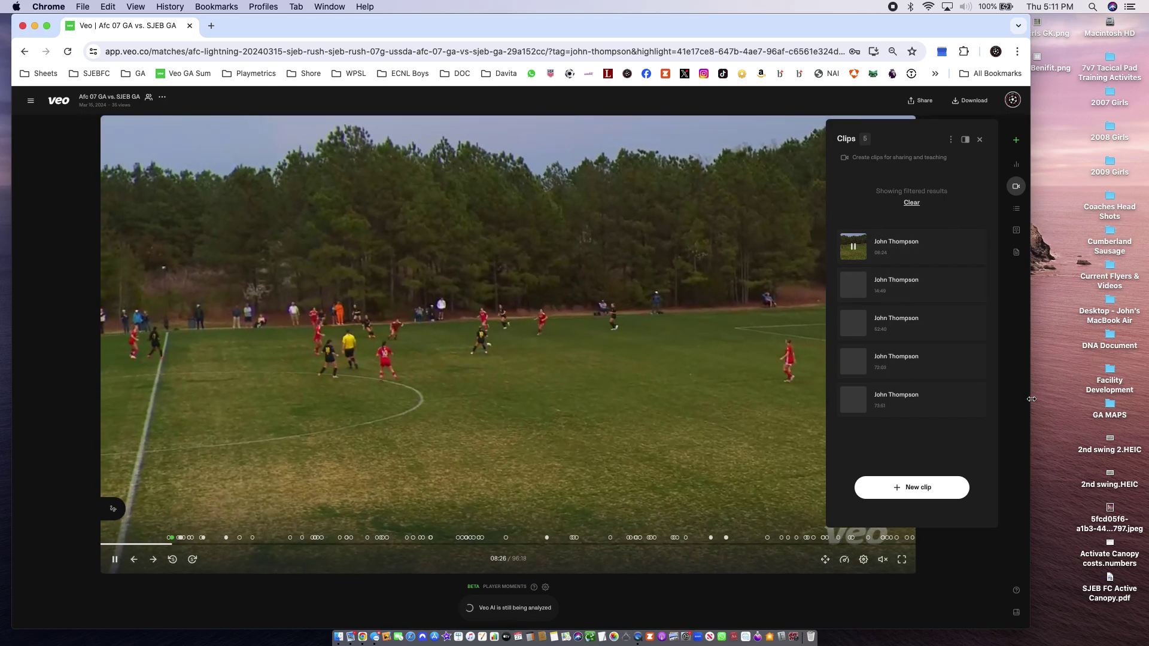
pyautogui.hotkey('ctrl', 'alt', 'Return')
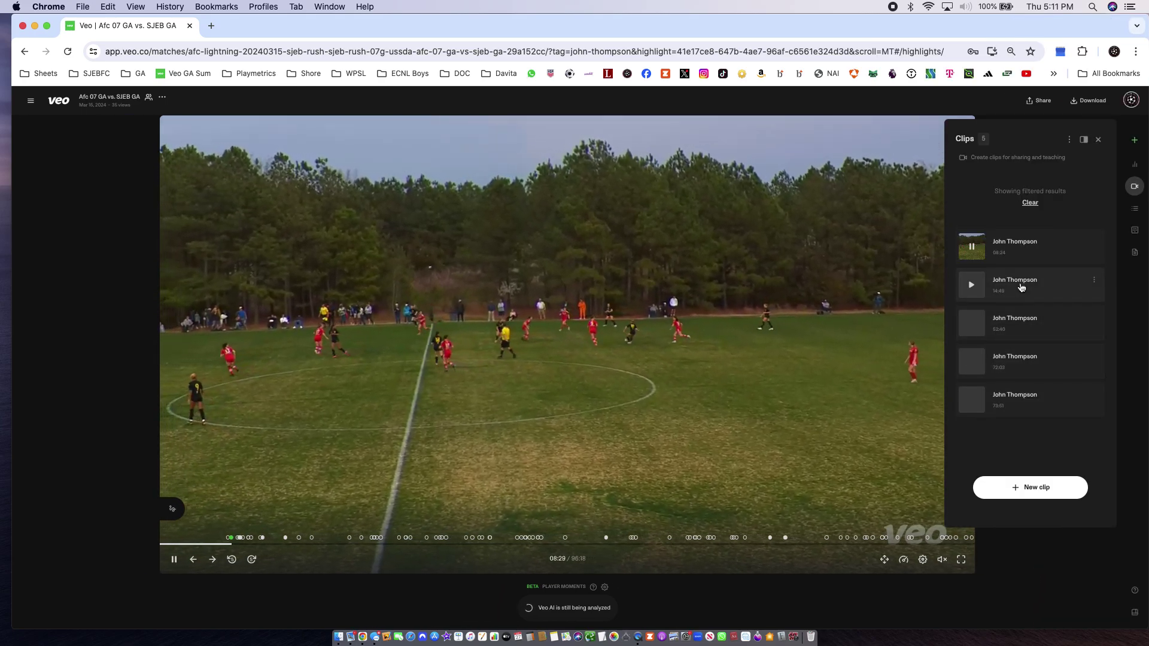
pyautogui.click(1030, 286)
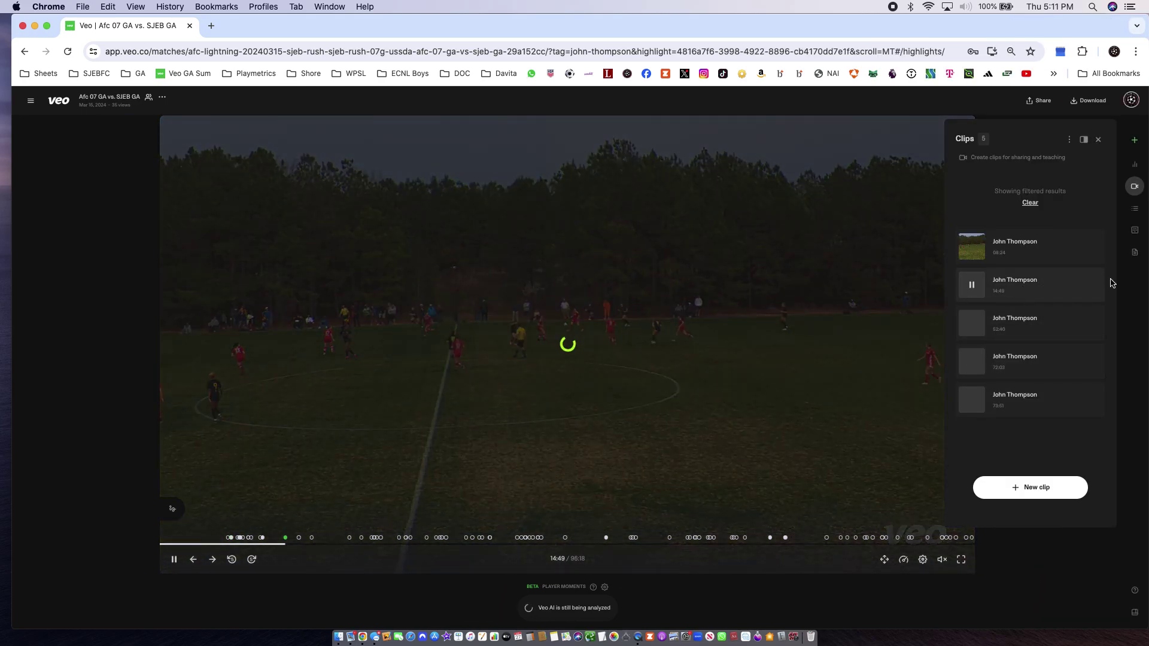
pyautogui.click(1093, 279)
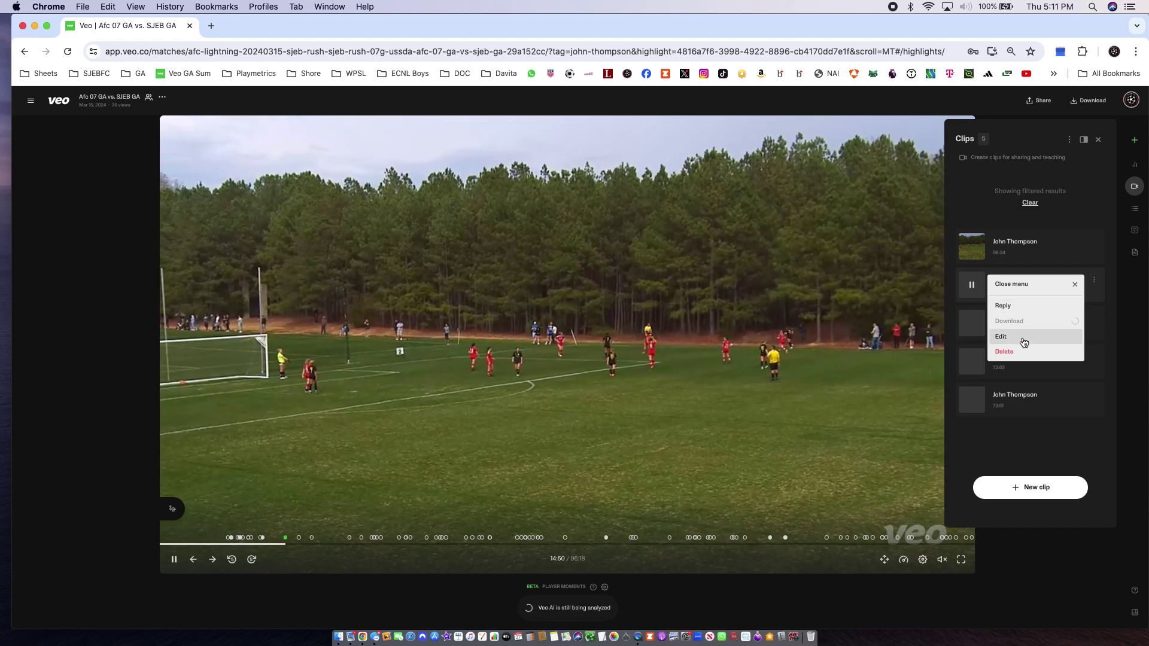
# Trim the 14:49 clip to run 14:56–15:03, save it, and play the 72:03 clip
pyautogui.click(1021, 336)
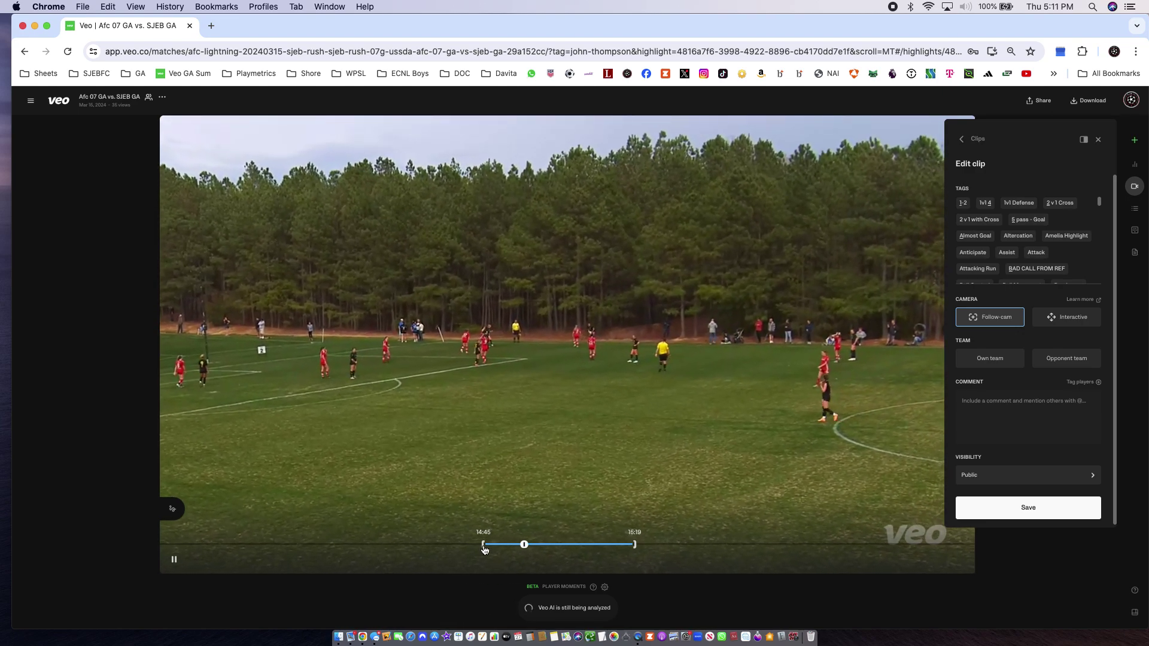
pyautogui.click(514, 547)
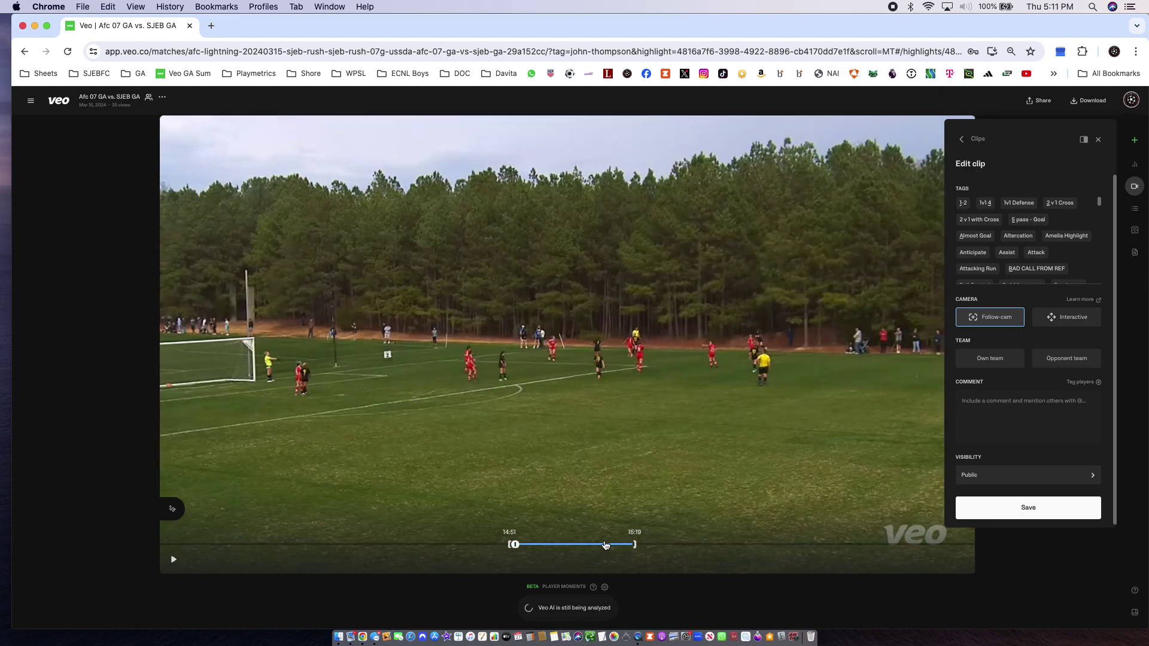
pyautogui.click(546, 549)
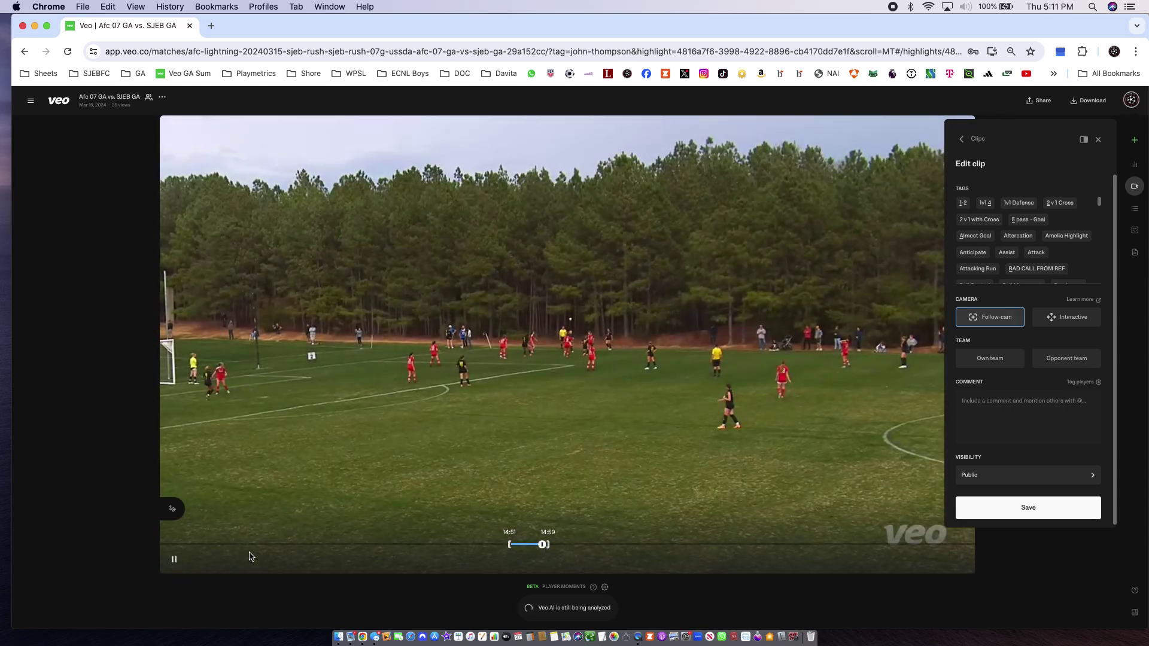
pyautogui.click(513, 548)
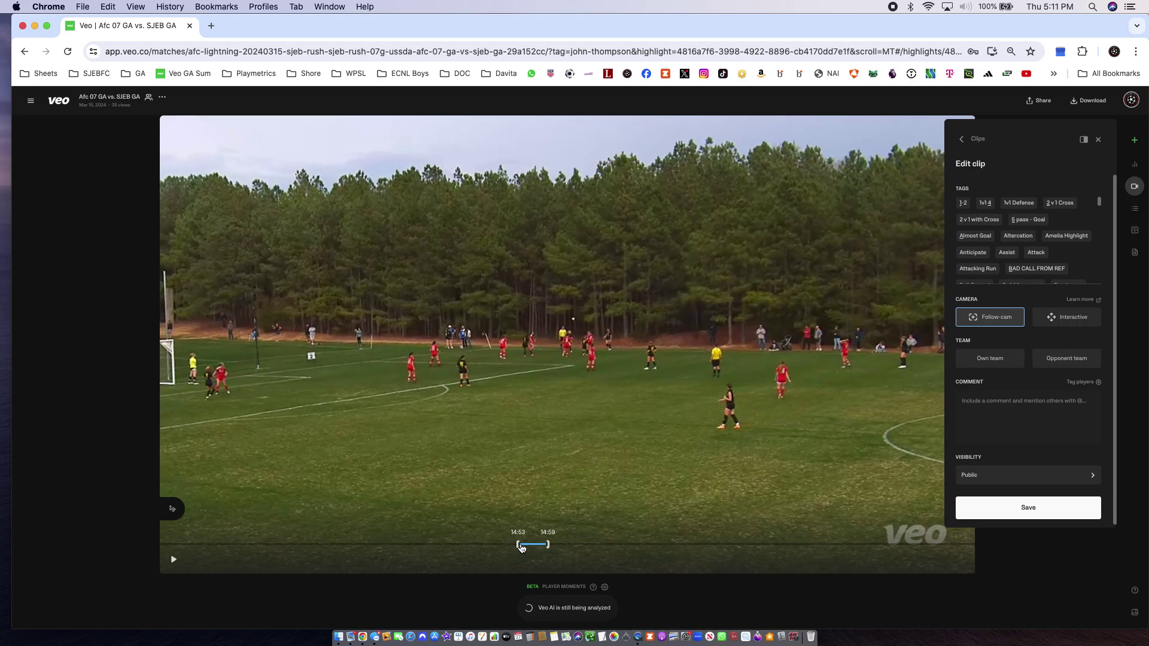
pyautogui.click(523, 545)
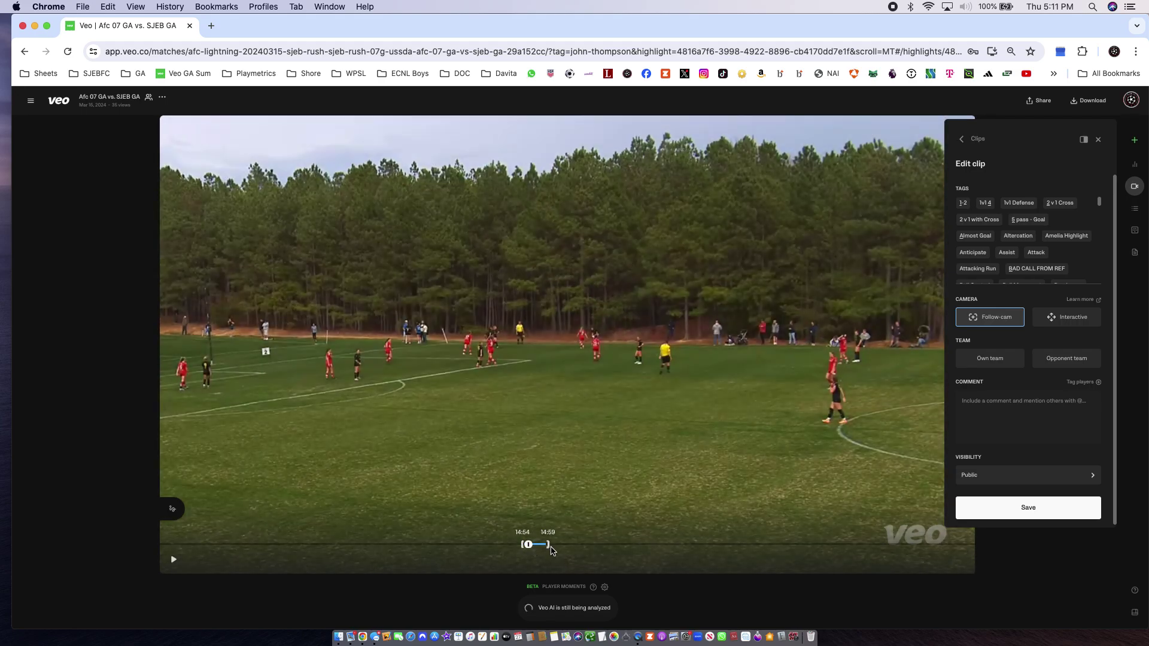
pyautogui.click(561, 545)
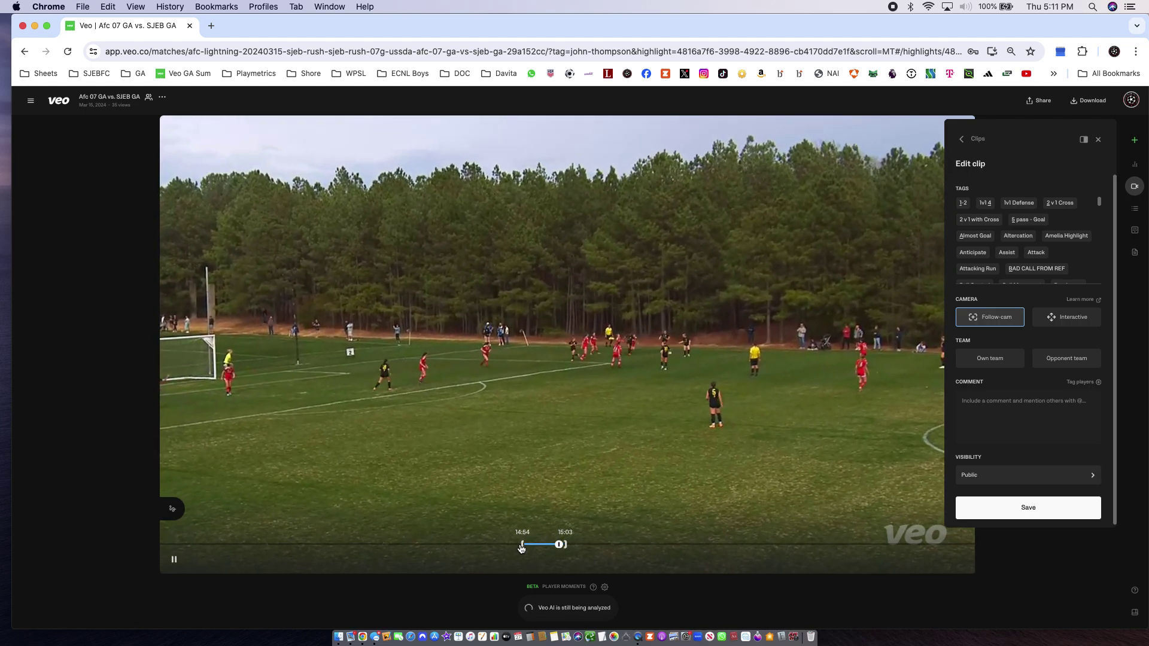
pyautogui.moveTo(524, 546); pyautogui.dragTo(532, 546)
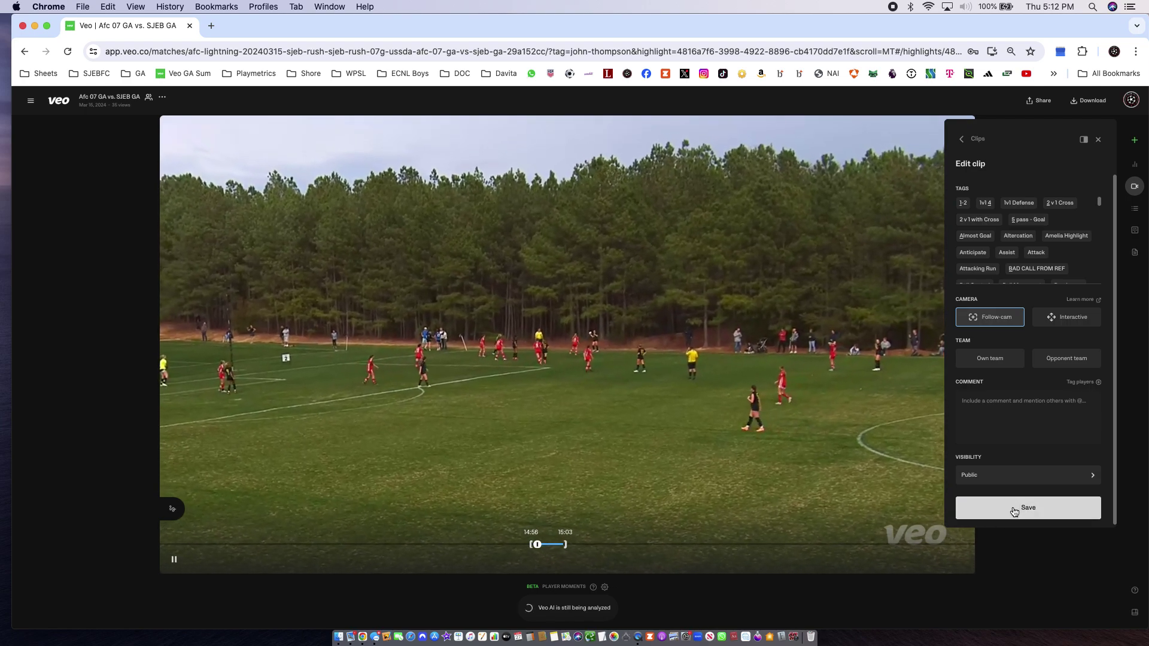
pyautogui.click(1014, 513)
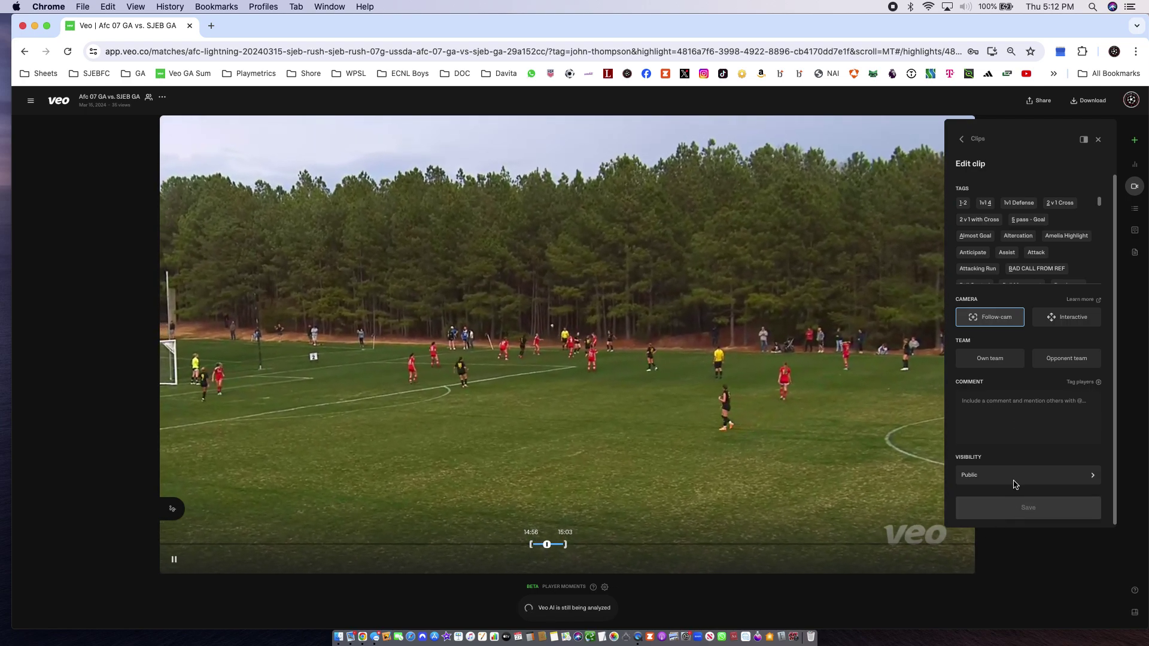
pyautogui.click(1017, 357)
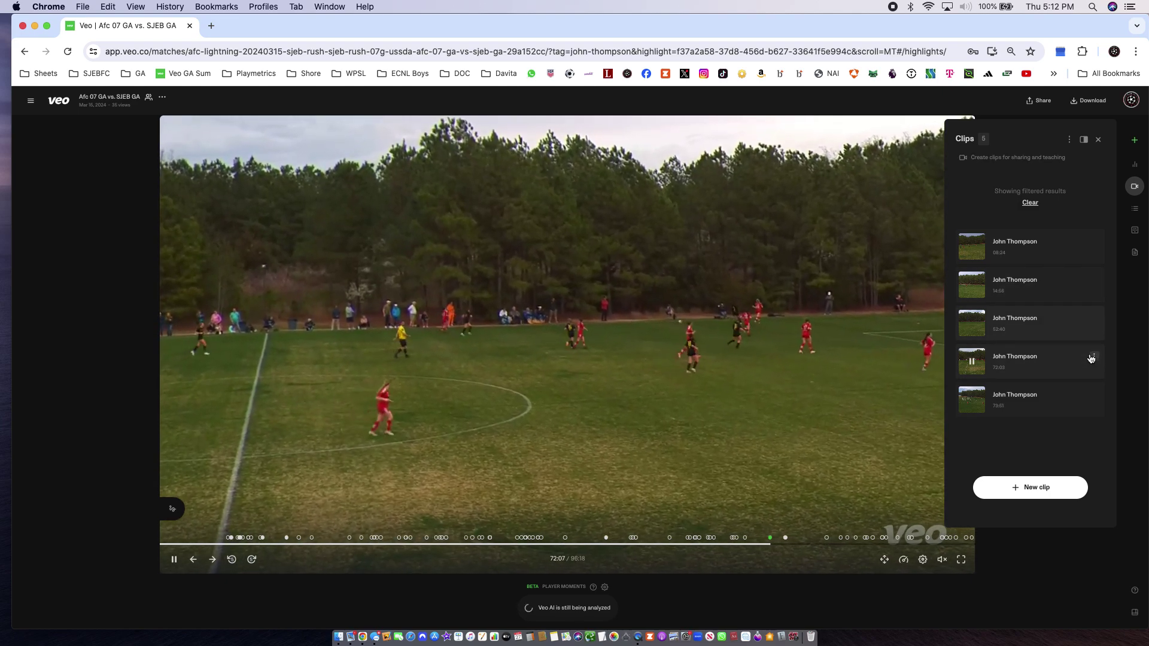
# Edit and save the 72:03 clip at 72:03–72:08, then play the 73:51 clip
pyautogui.click(1094, 357)
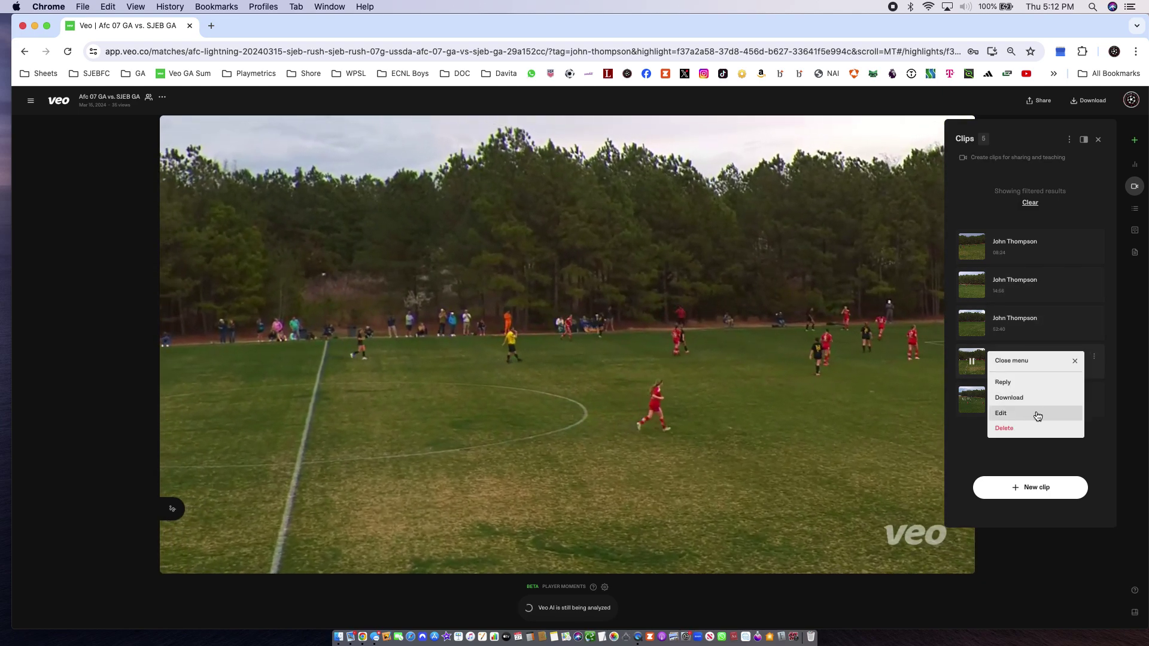
pyautogui.click(1037, 413)
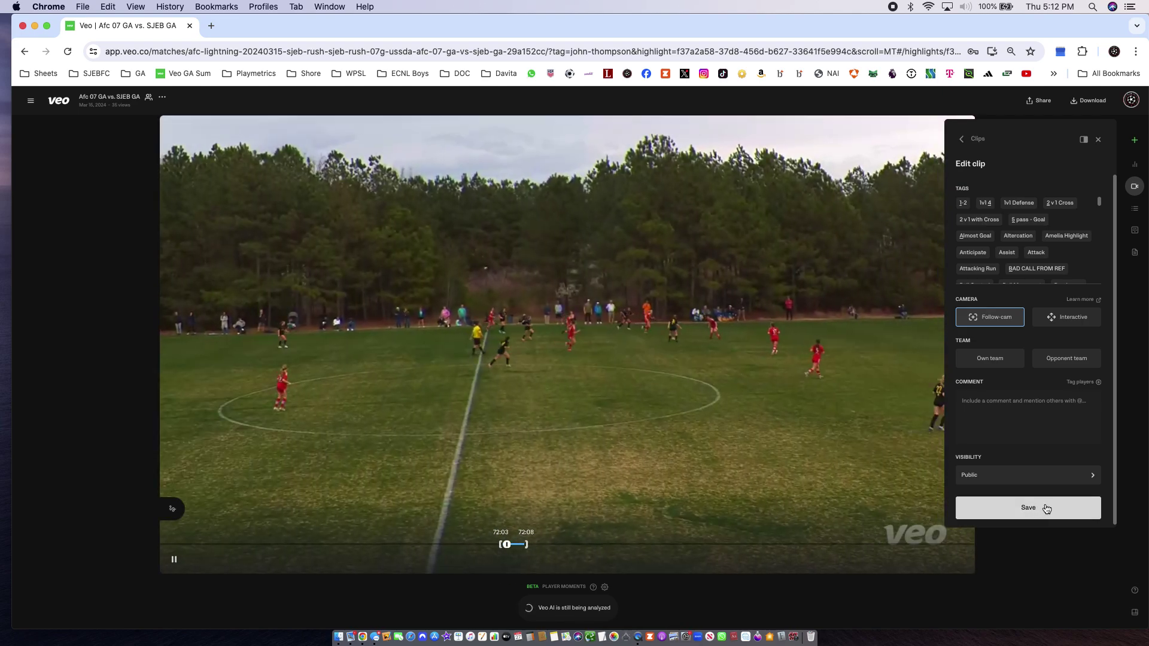
pyautogui.click(1045, 509)
pyautogui.click(1037, 406)
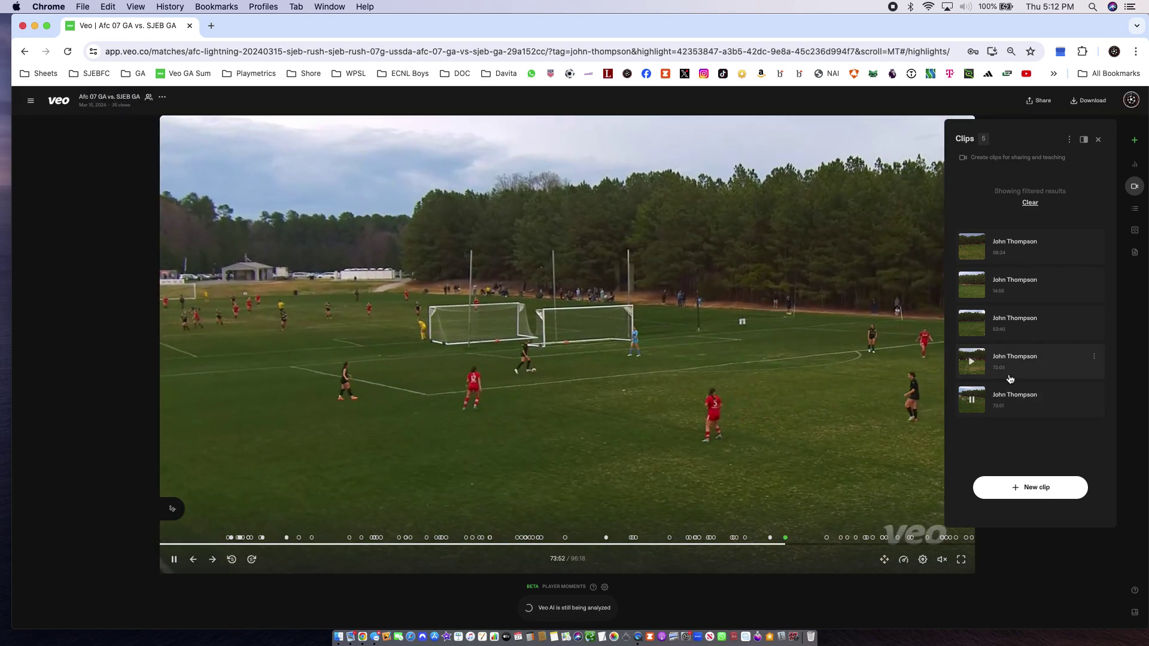
# Edit the 73:51 clip so it ends at 74:01 and save it
pyautogui.click(1094, 396)
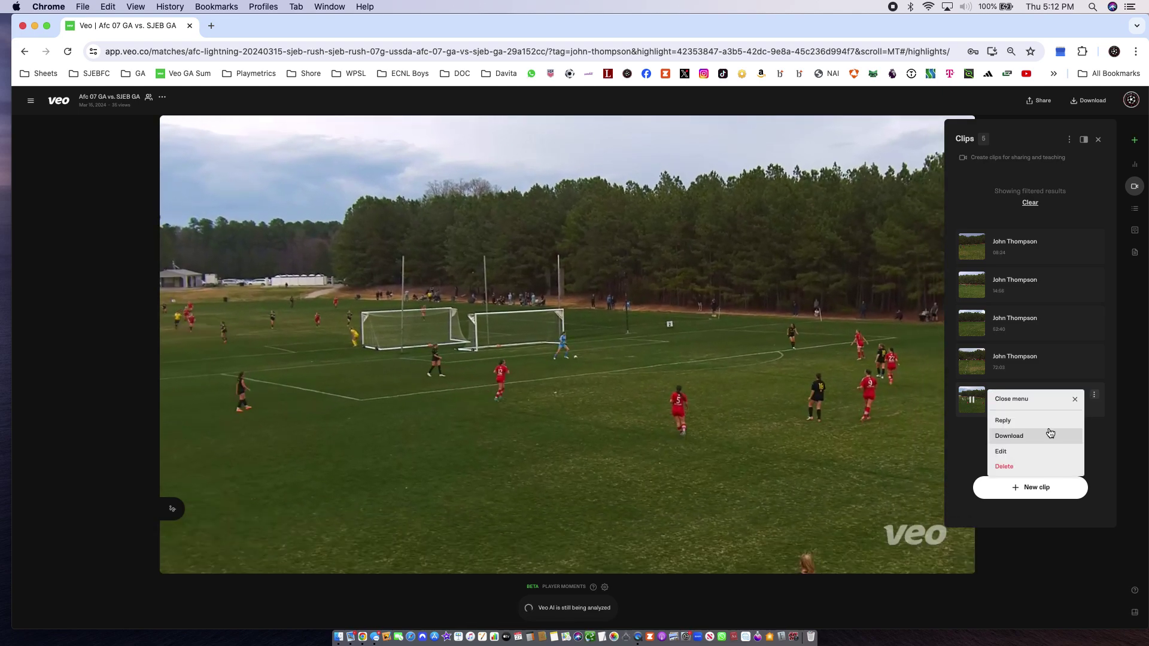
pyautogui.click(1029, 450)
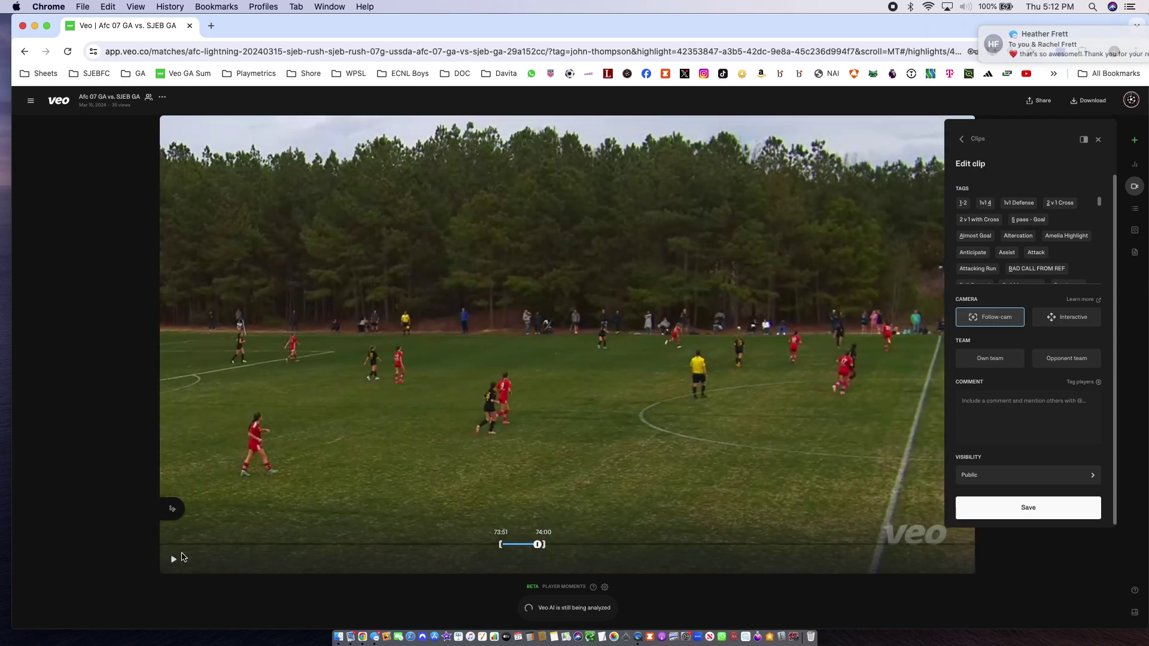
pyautogui.click(174, 558)
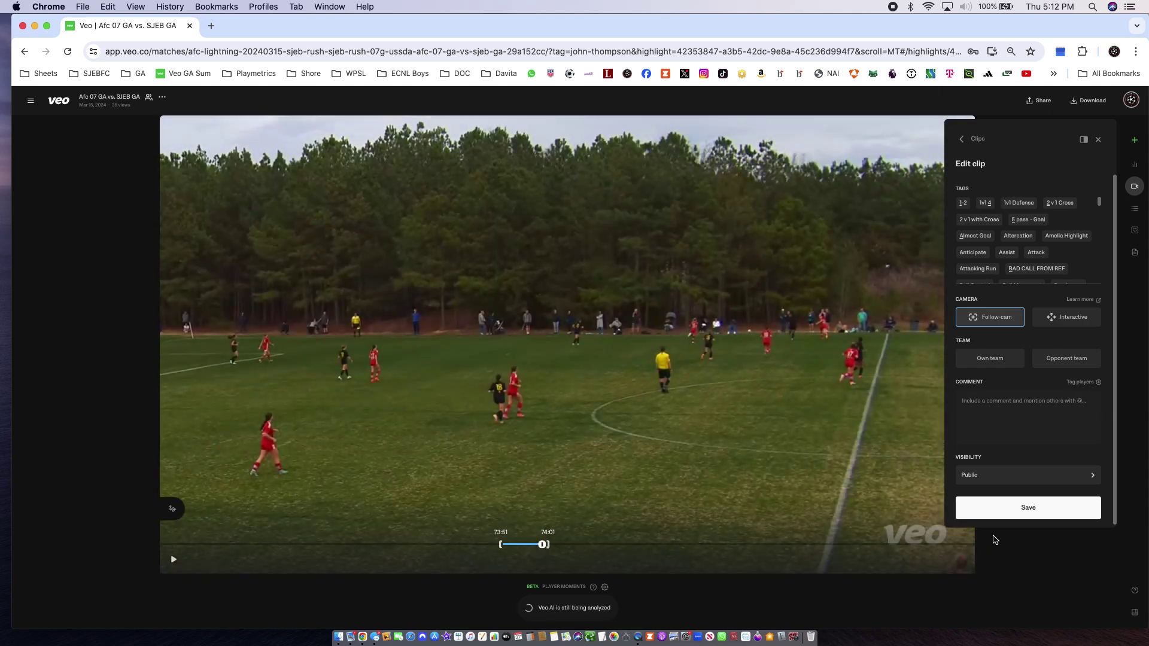
pyautogui.click(1004, 509)
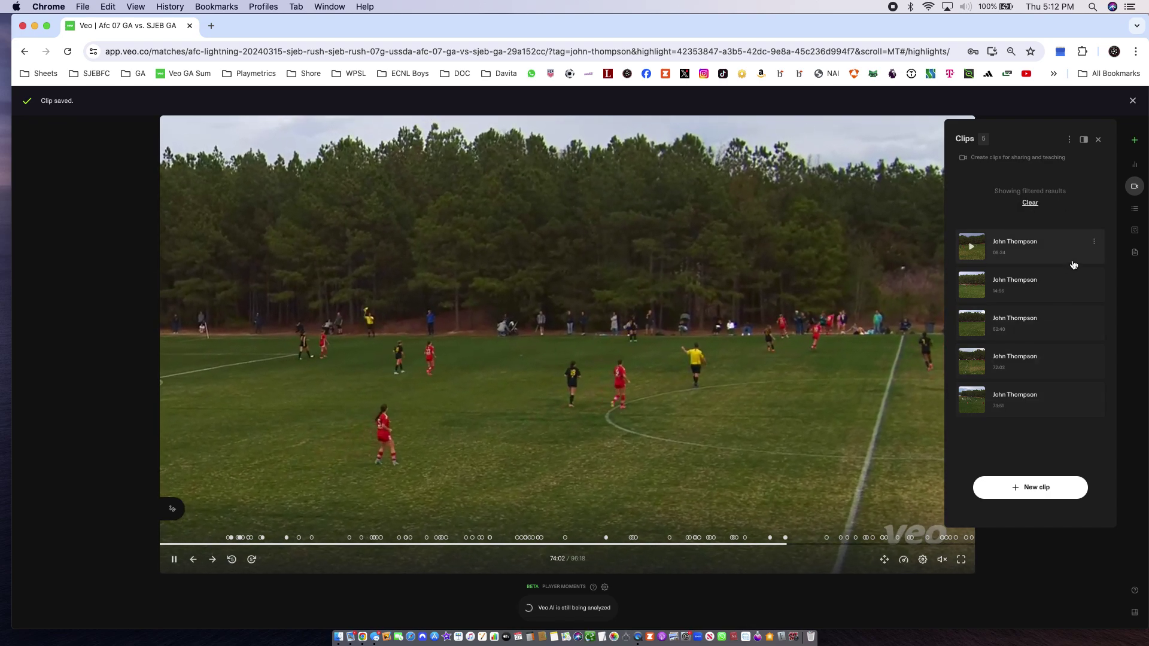
# Download all filtered clips as a zip and bring Finder up on the Downloads folder
pyautogui.click(1069, 140)
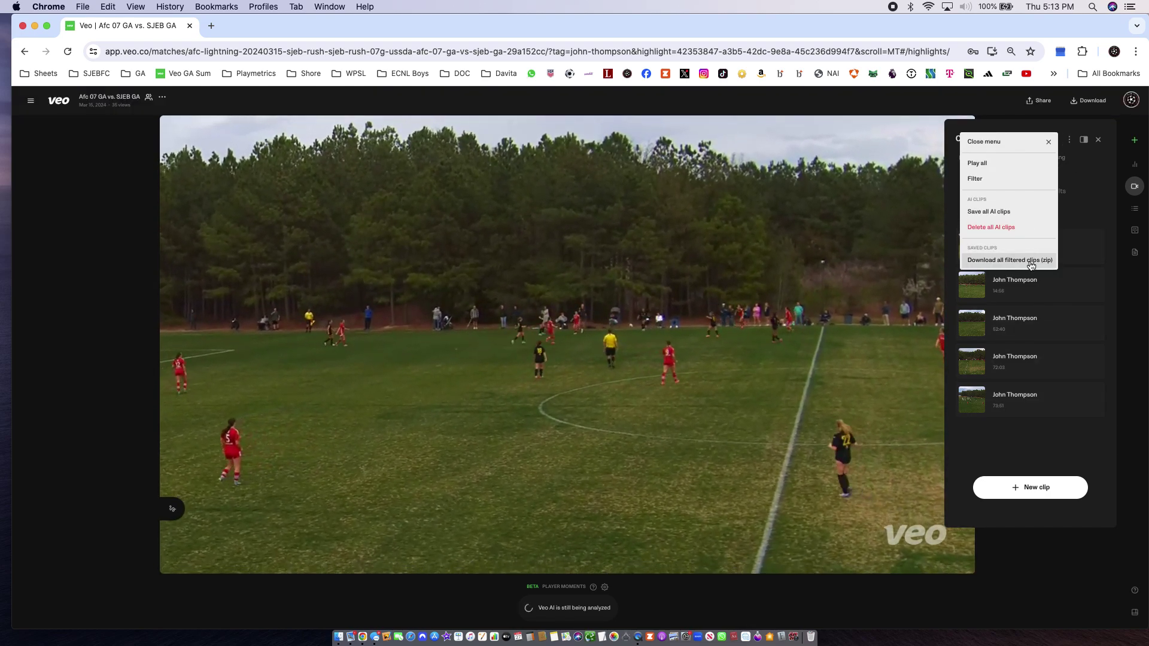
pyautogui.click(1010, 260)
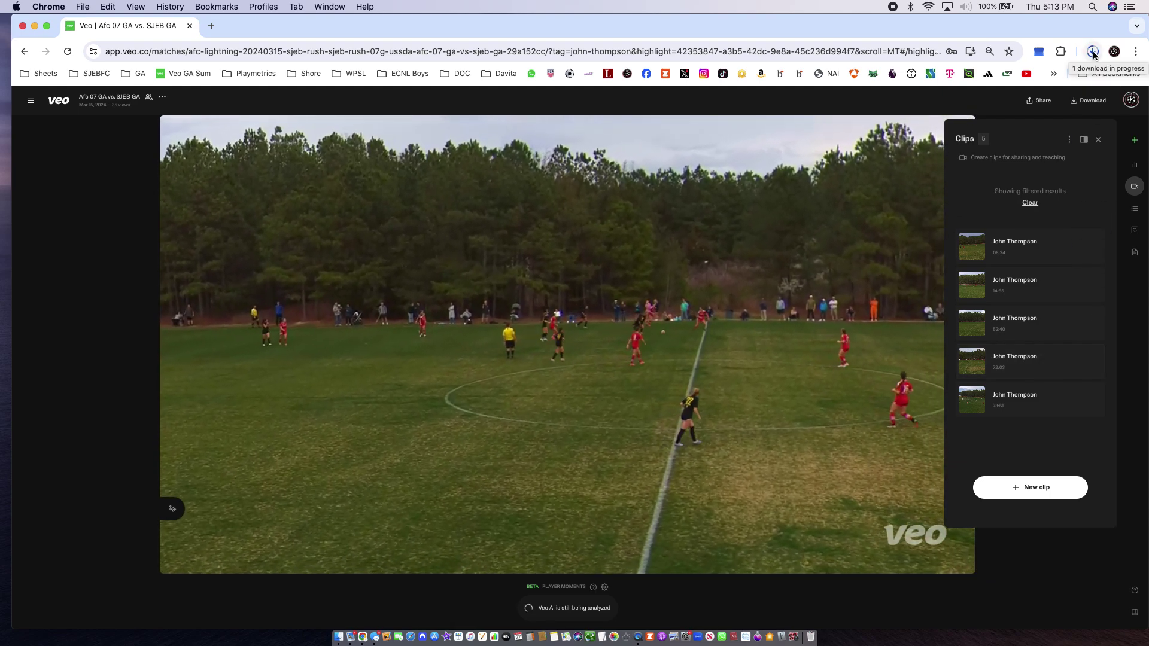
pyautogui.moveTo(397, 572)
pyautogui.click(339, 636)
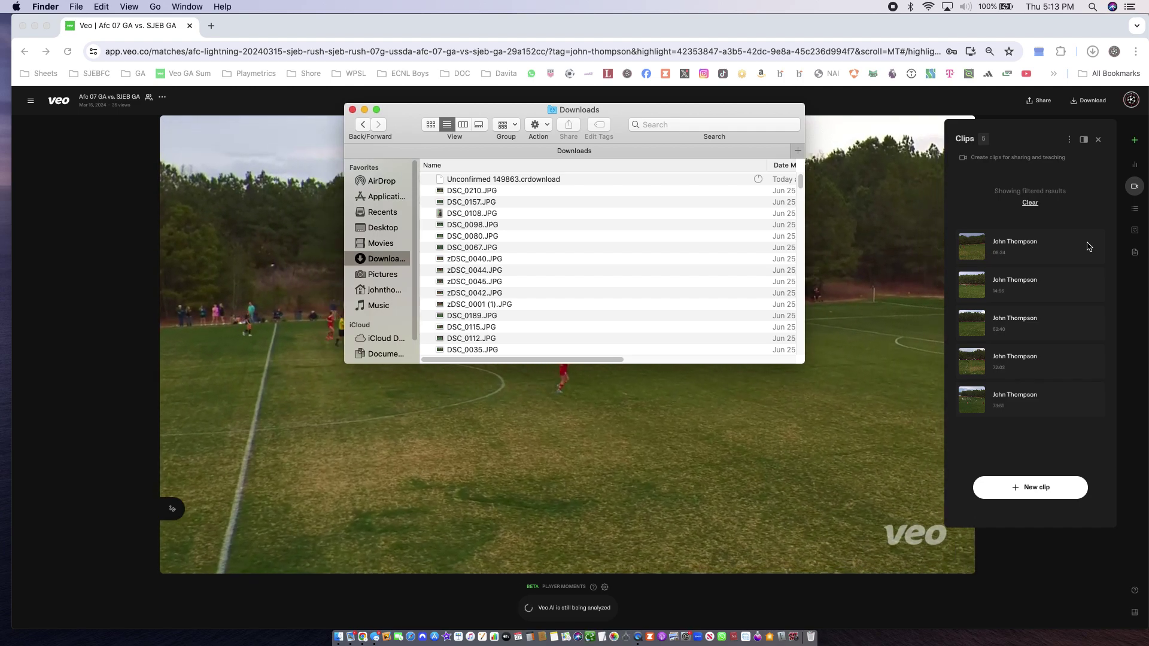
# Close the clip options and the Clips panel on the Veo match page
pyautogui.click(1058, 255)
pyautogui.click(1094, 241)
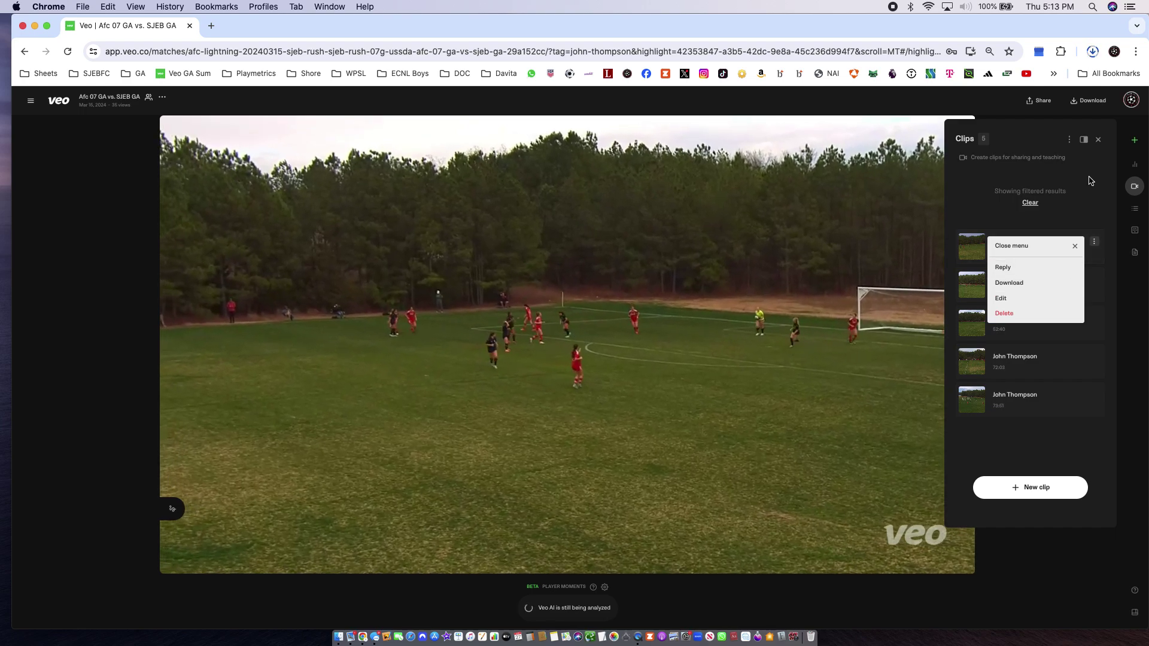
pyautogui.click(1097, 141)
pyautogui.click(1097, 141)
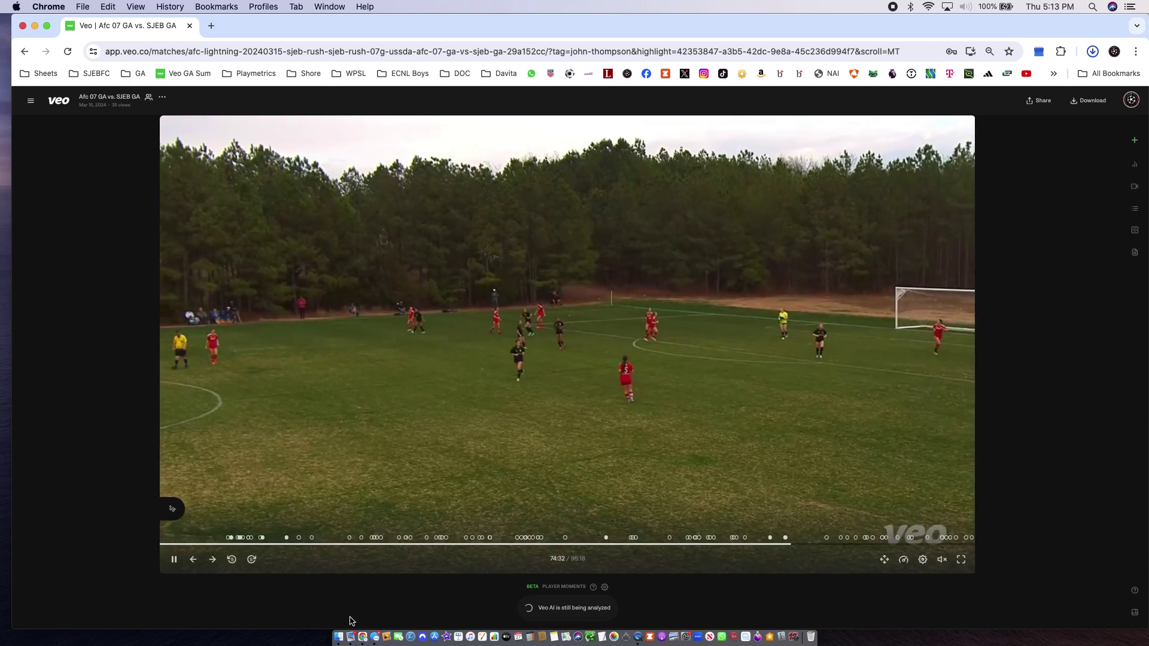
# Drag 'Veo highlights Afc 07 GA vs. SJEB GA (1).zip' from Chrome's downloads onto the desktop
pyautogui.click(338, 637)
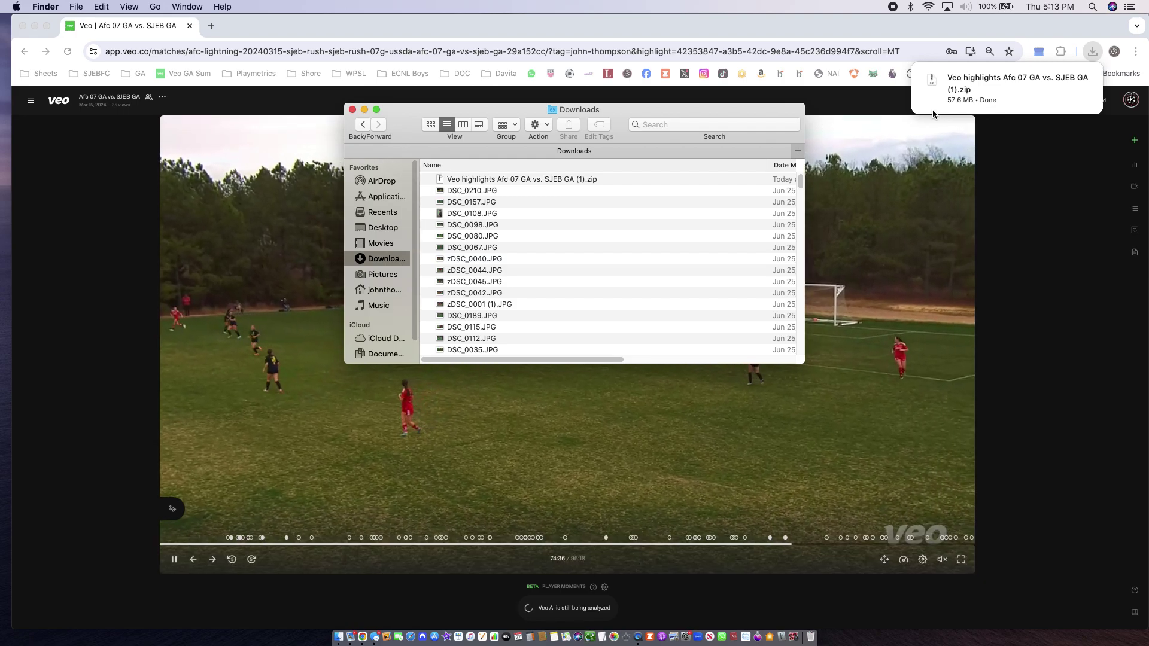
pyautogui.moveTo(1011, 29); pyautogui.dragTo(802, 29)
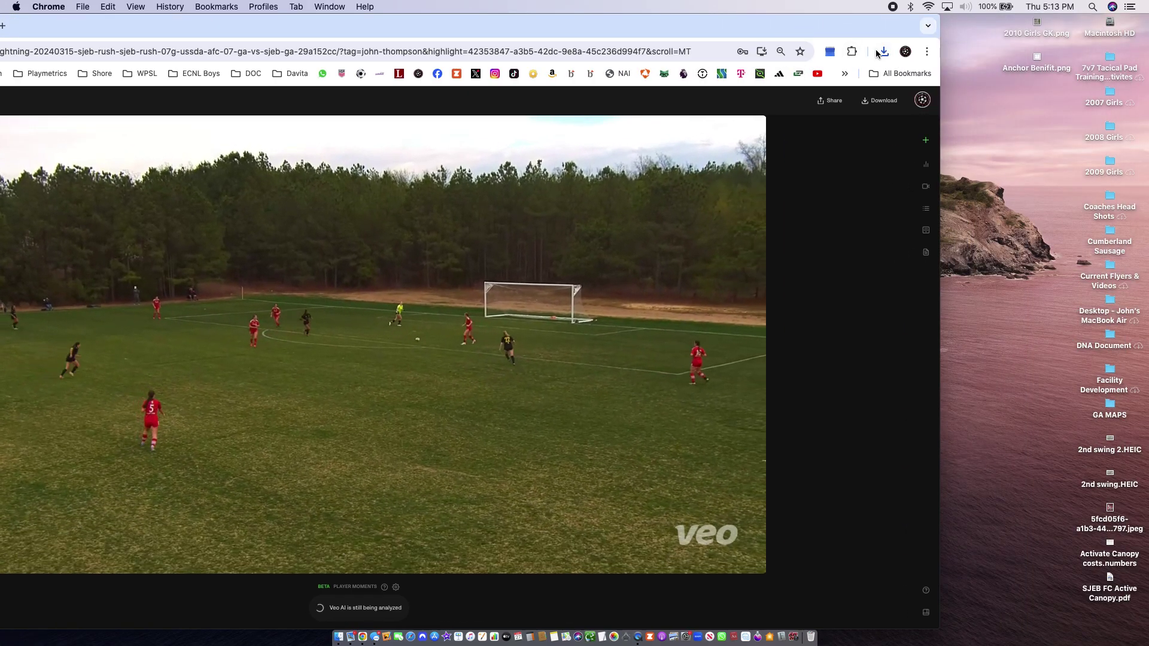
pyautogui.click(883, 51)
pyautogui.moveTo(780, 109); pyautogui.dragTo(999, 149)
# Unzip the highlights archive and open the extracted folder
pyautogui.click(1039, 108)
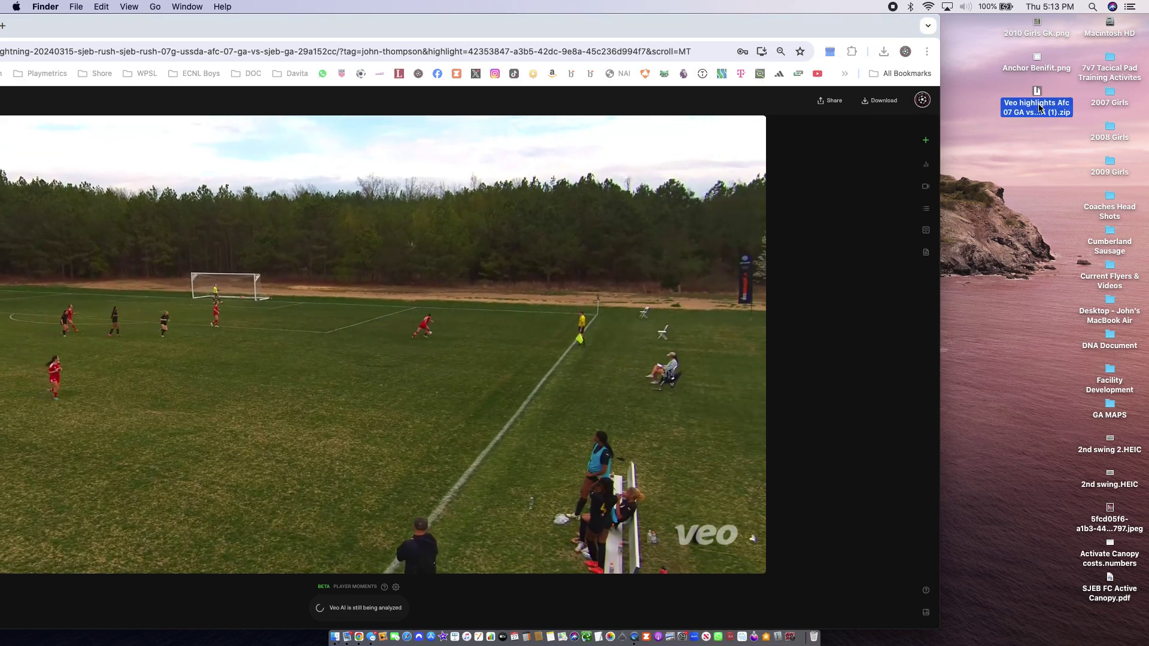
pyautogui.doubleClick(1039, 108)
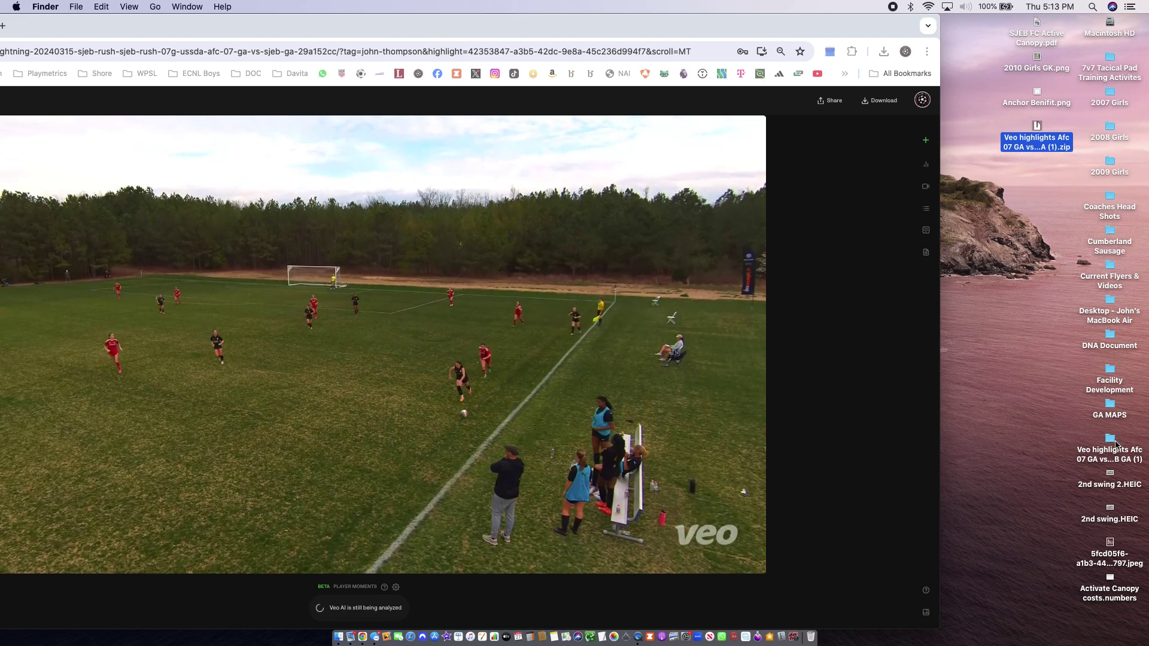
pyautogui.doubleClick(1112, 443)
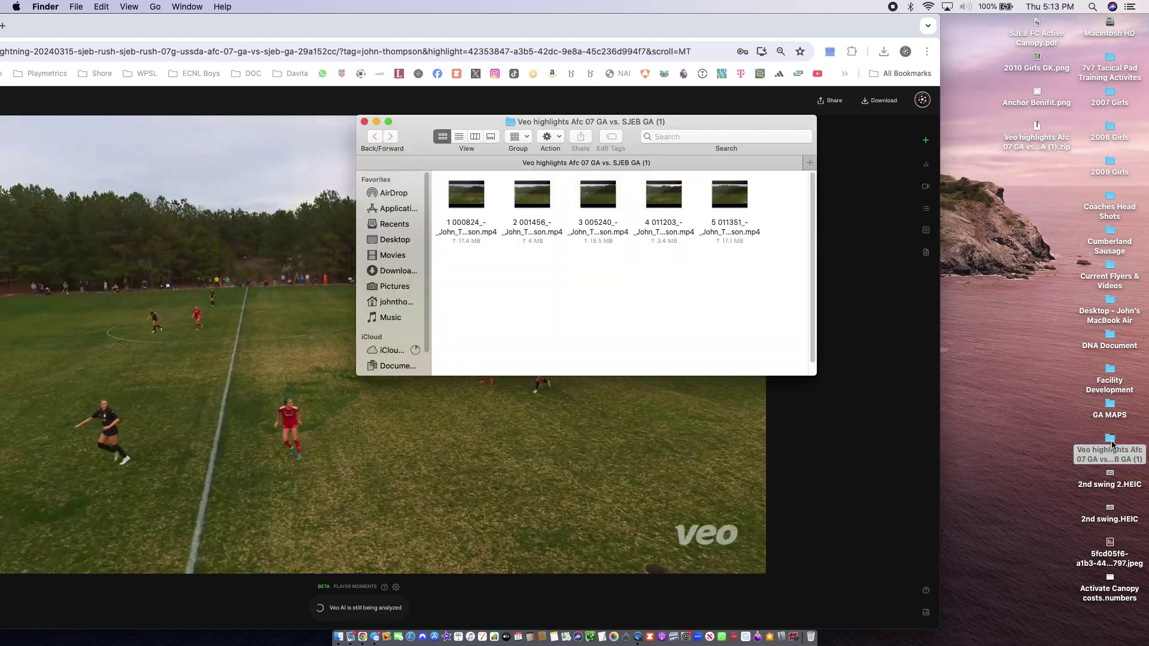
# Launch iMovie and select all five mp4 clips in the highlights folder
pyautogui.click(446, 638)
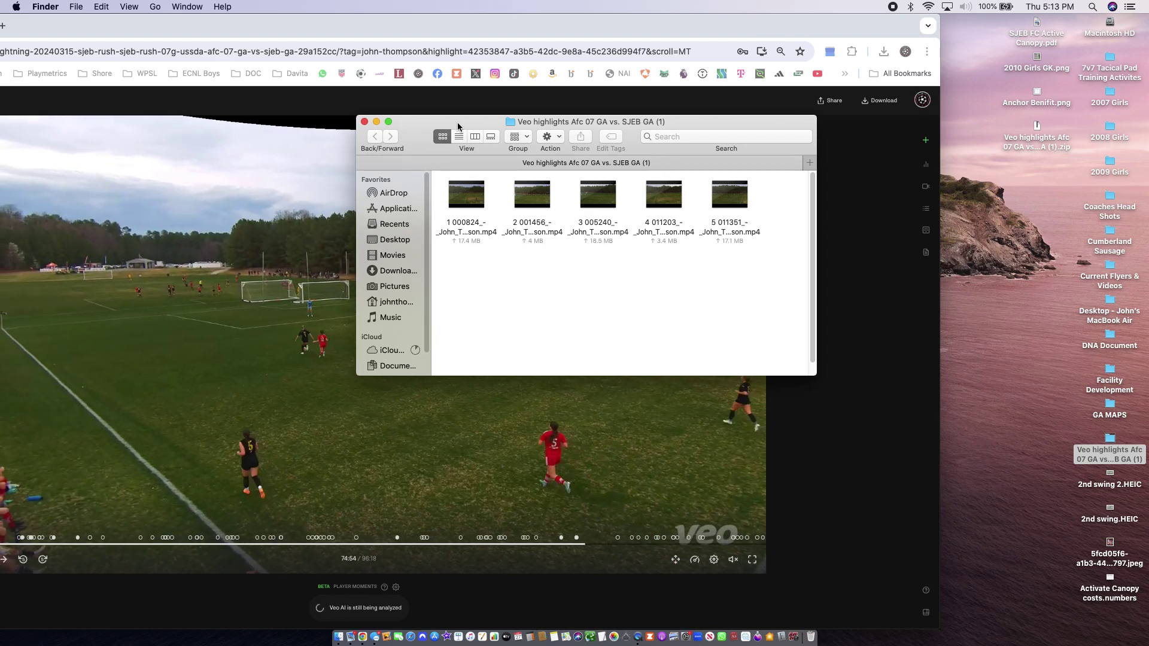
pyautogui.moveTo(458, 127); pyautogui.dragTo(761, 26)
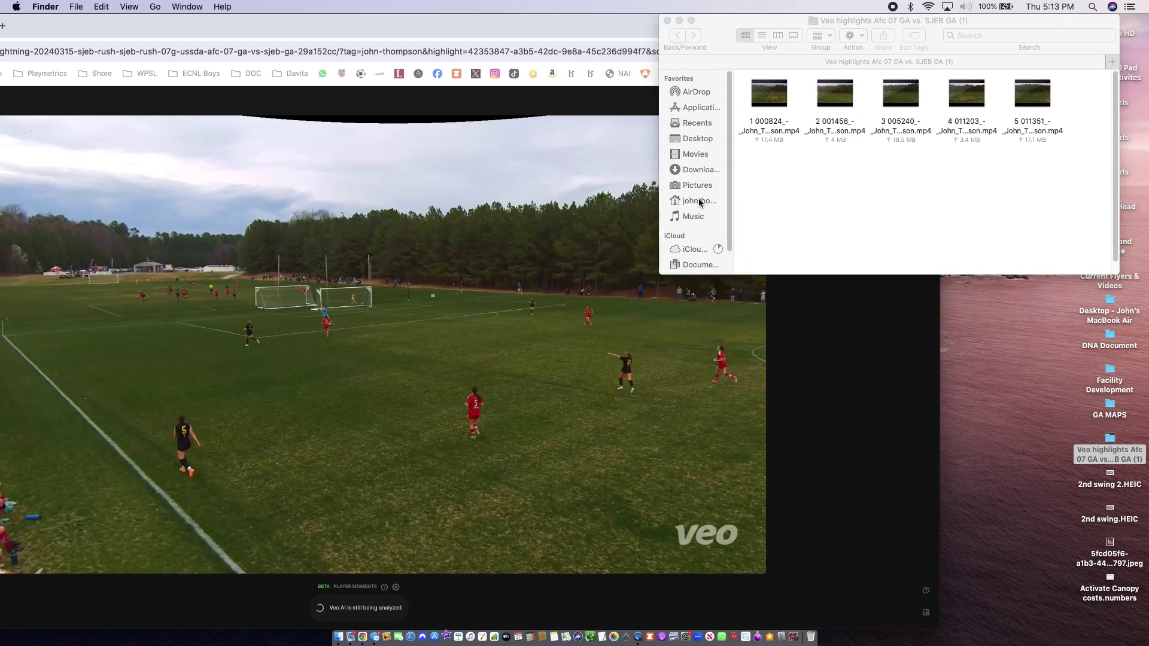
pyautogui.moveTo(1068, 96); pyautogui.dragTo(715, 98)
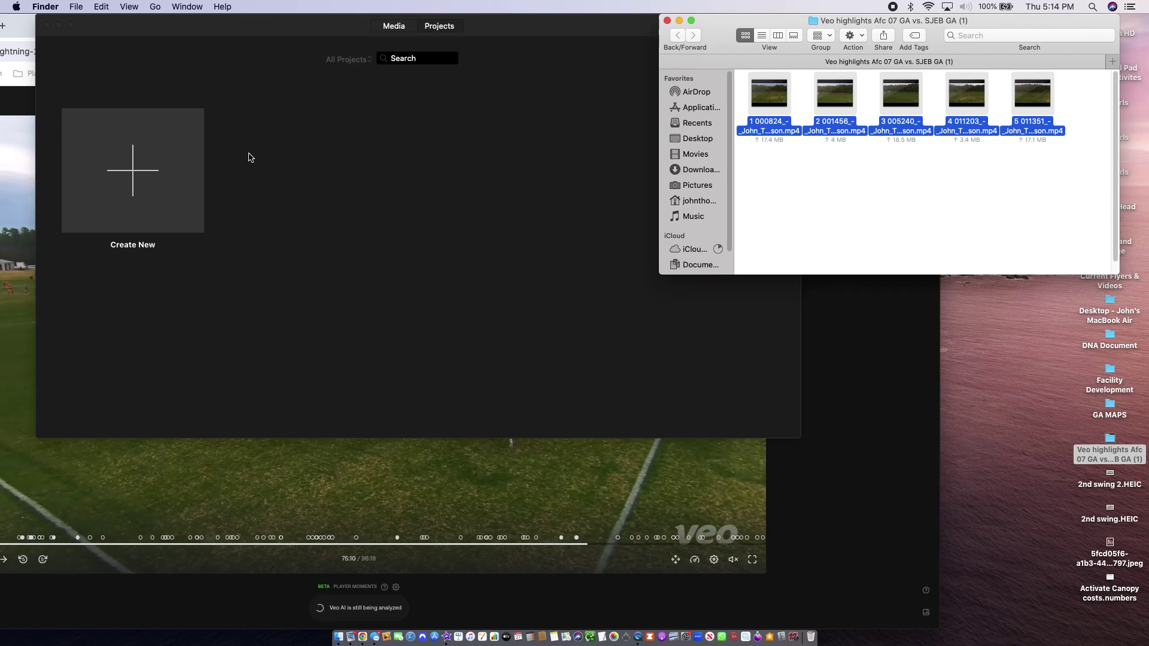
pyautogui.click(138, 191)
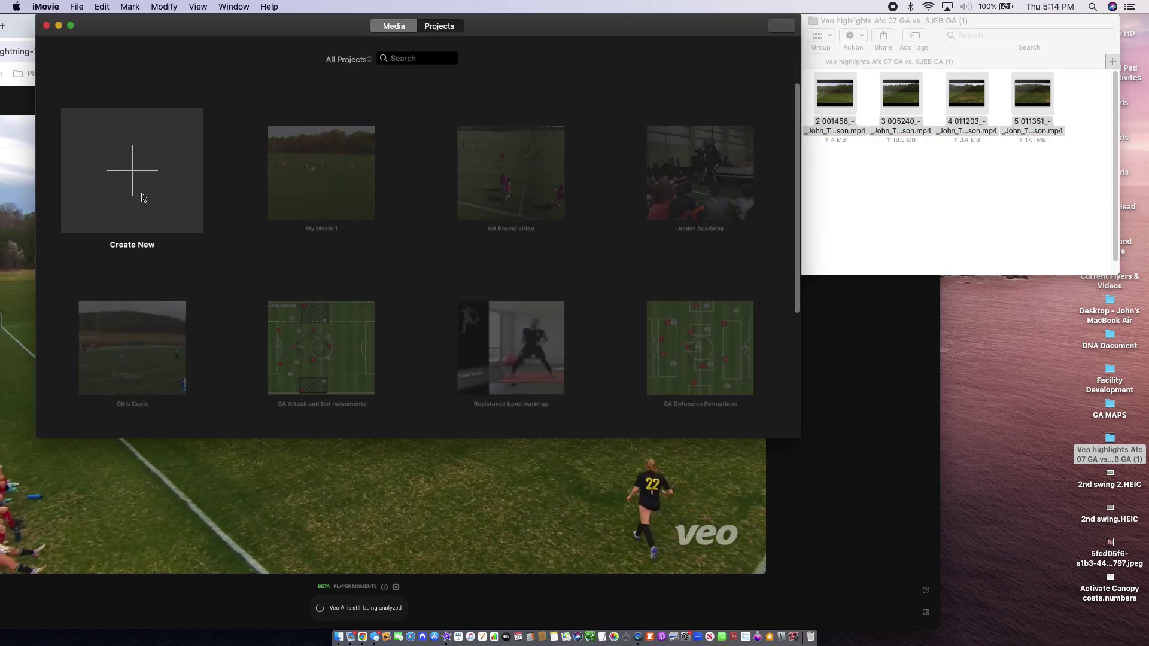
# Create a new movie, My Movie 2, and drag all five highlight mp4s onto its timeline
pyautogui.click(144, 204)
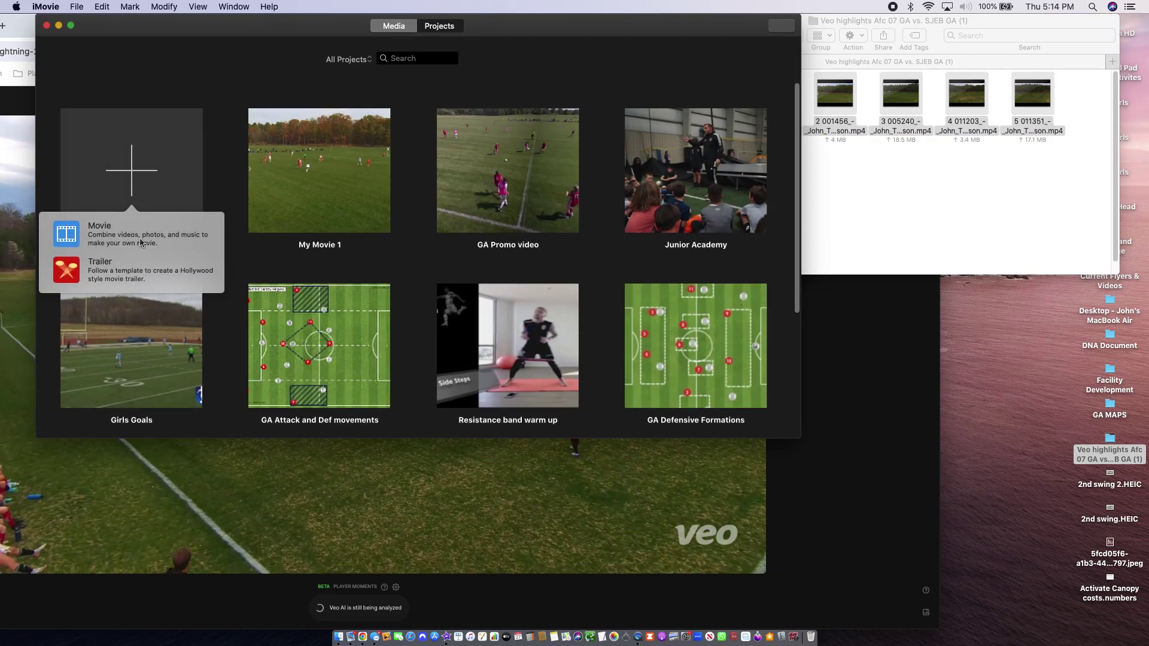
pyautogui.press('Escape')
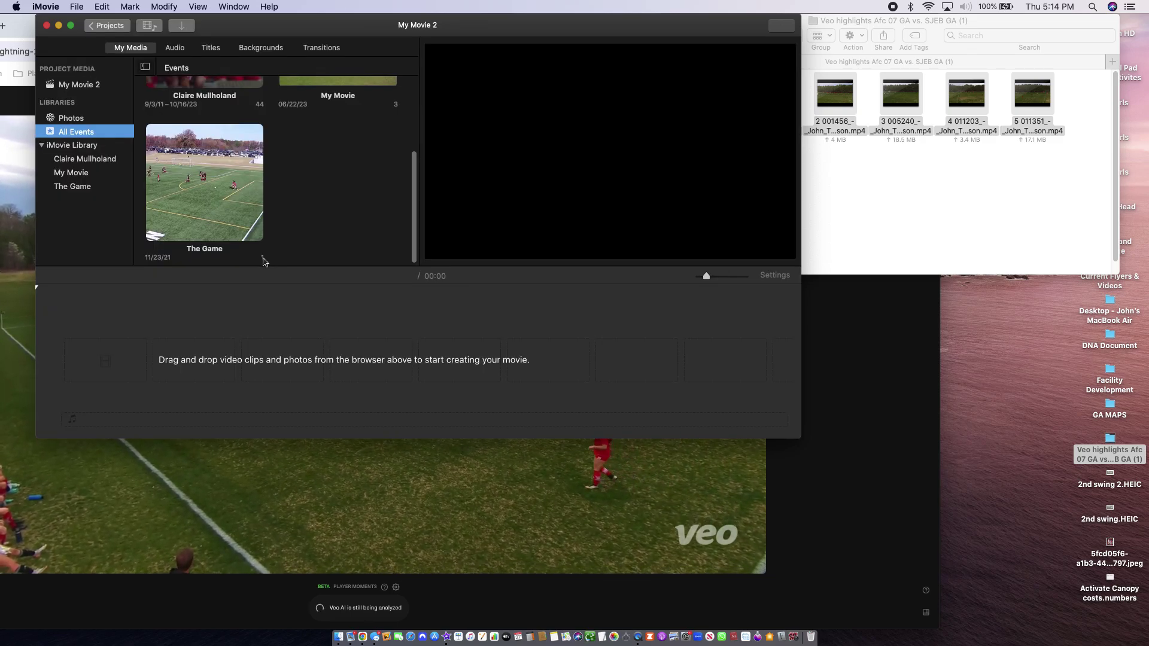
pyautogui.click(1029, 178)
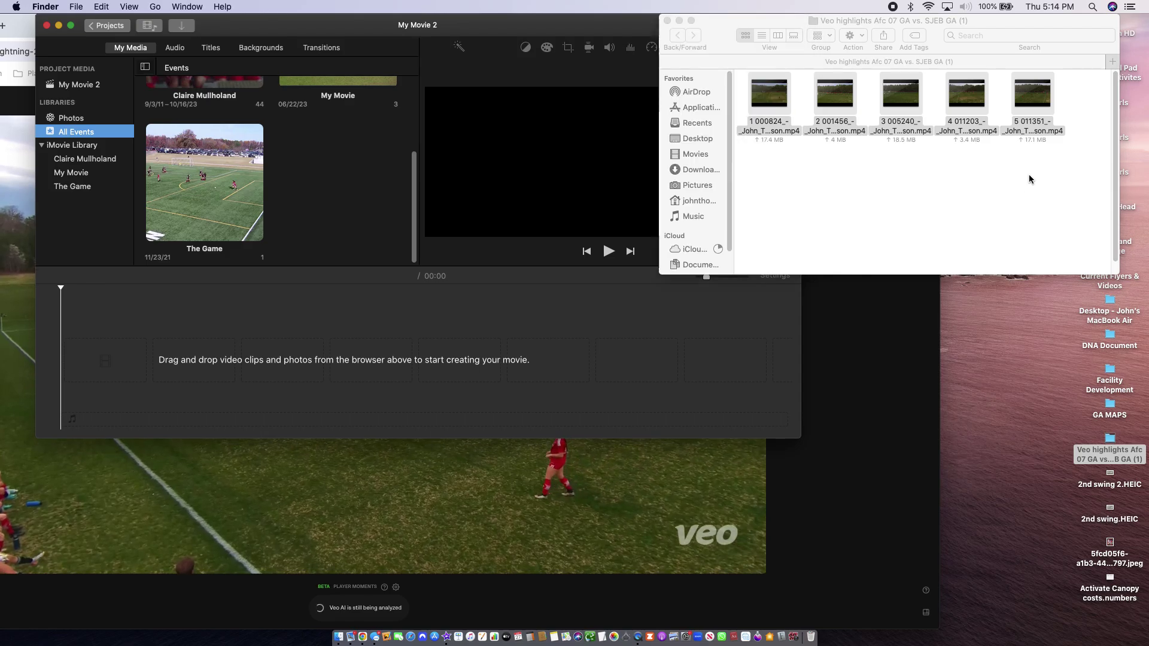
pyautogui.moveTo(1082, 101); pyautogui.dragTo(760, 103)
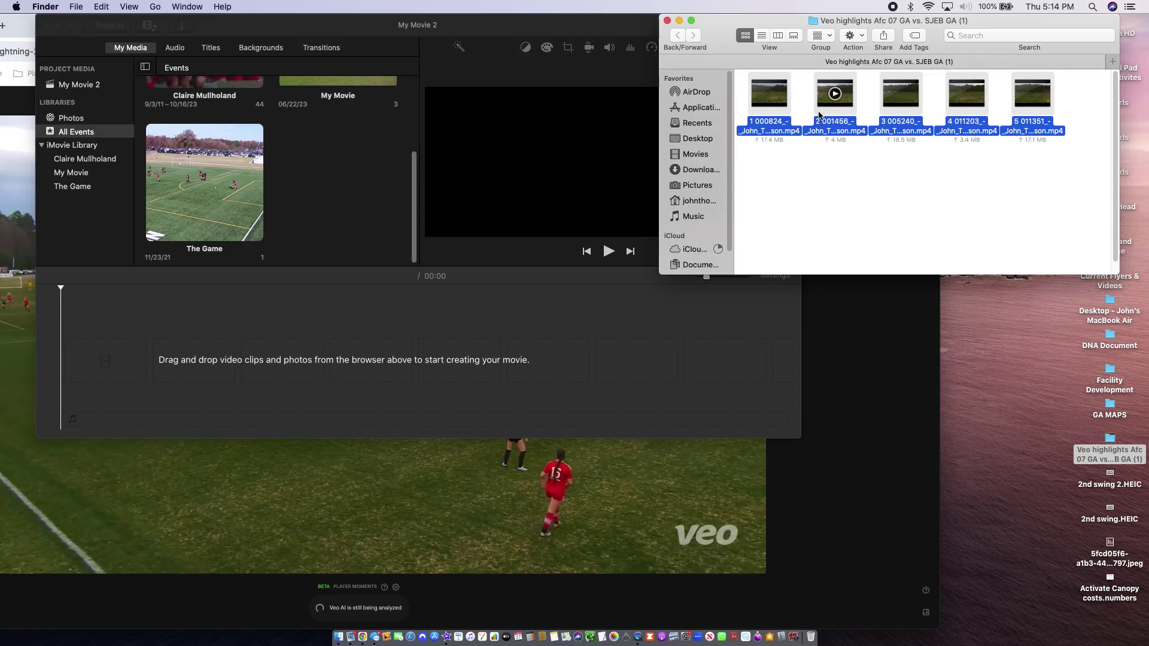
pyautogui.moveTo(835, 95); pyautogui.dragTo(195, 359)
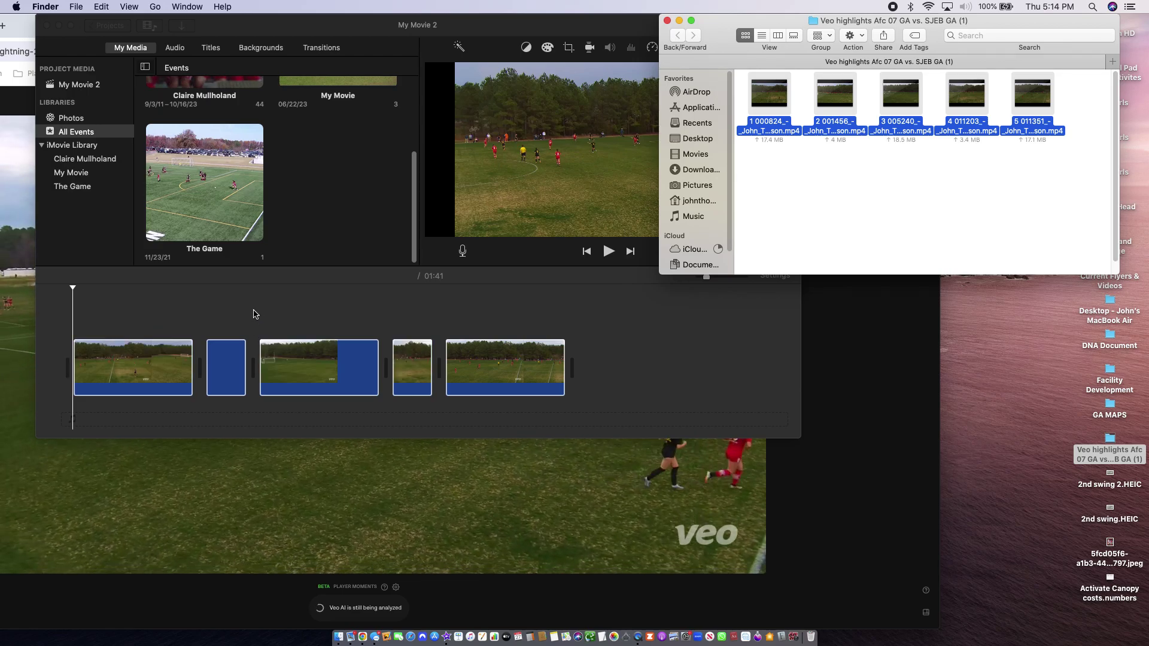
# Trim the first clip to 8.5 s, the third to 7.3 s, and shorten the last so the movie runs 35 s
pyautogui.click(133, 359)
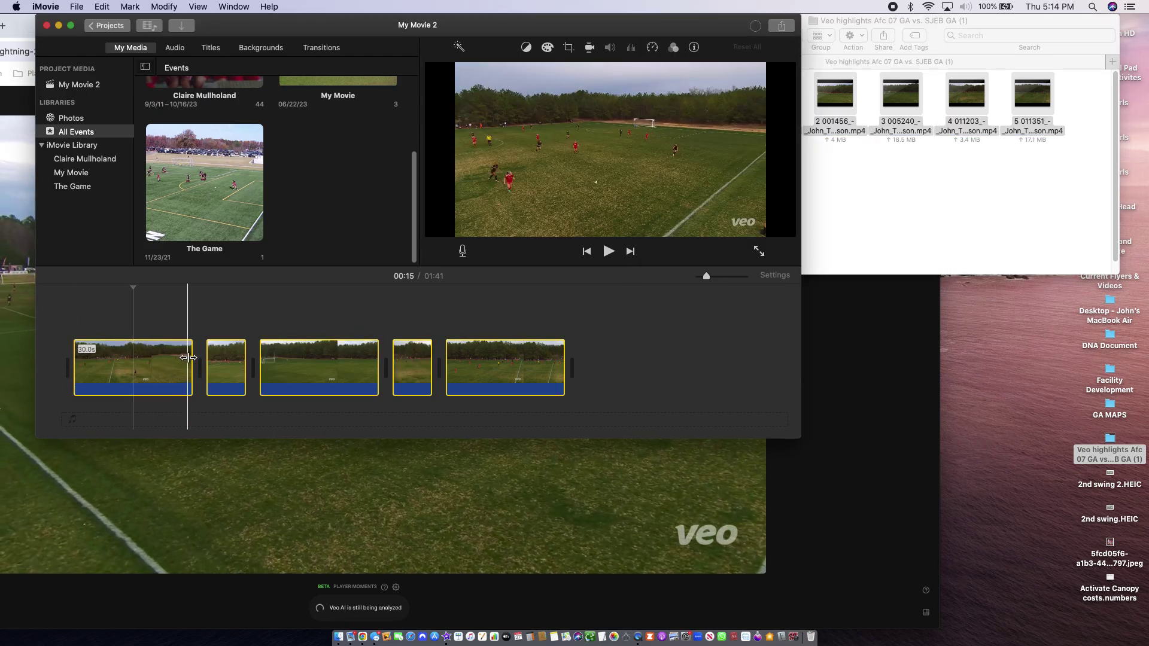
pyautogui.doubleClick(121, 359)
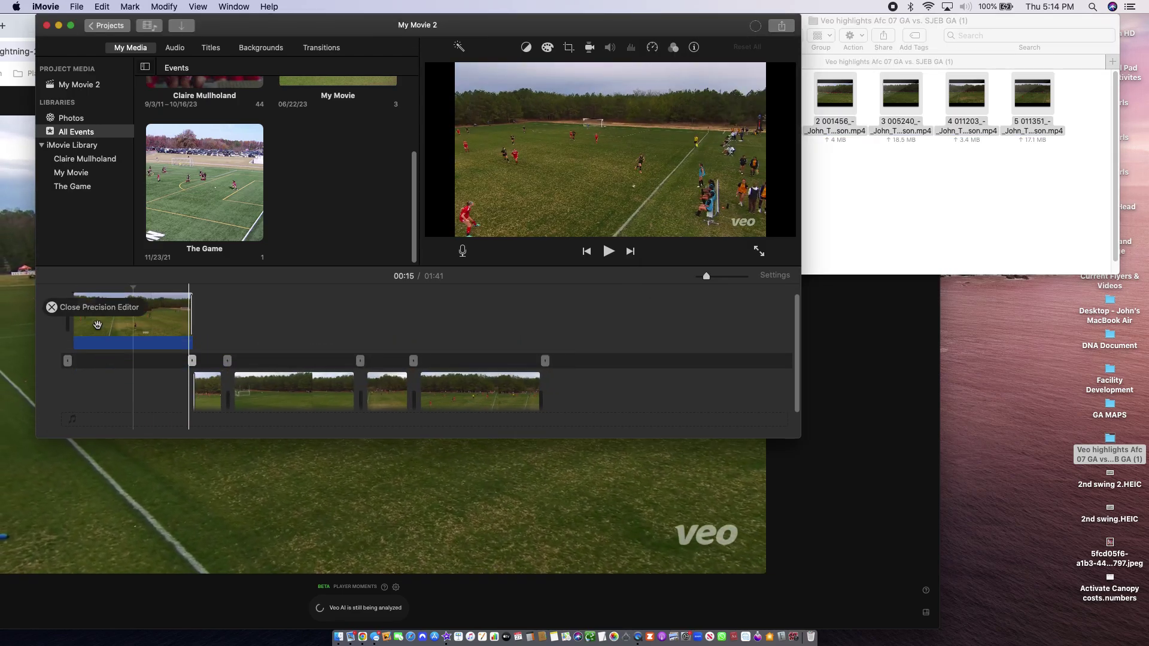
pyautogui.click(52, 307)
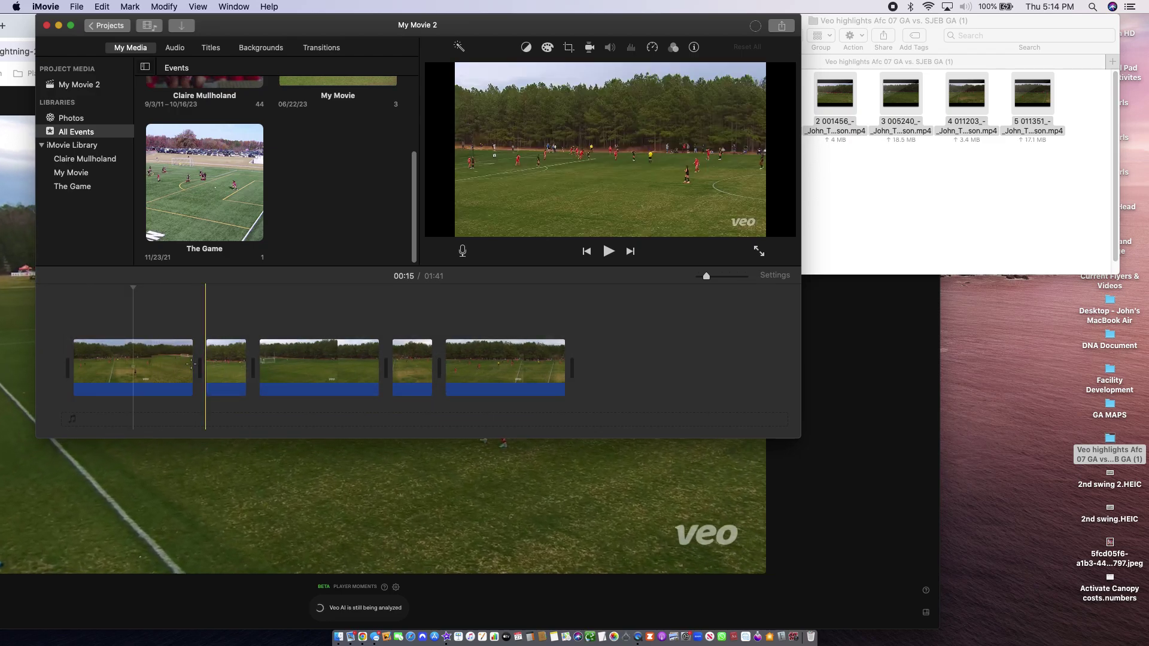
pyautogui.moveTo(190, 363); pyautogui.dragTo(77, 362)
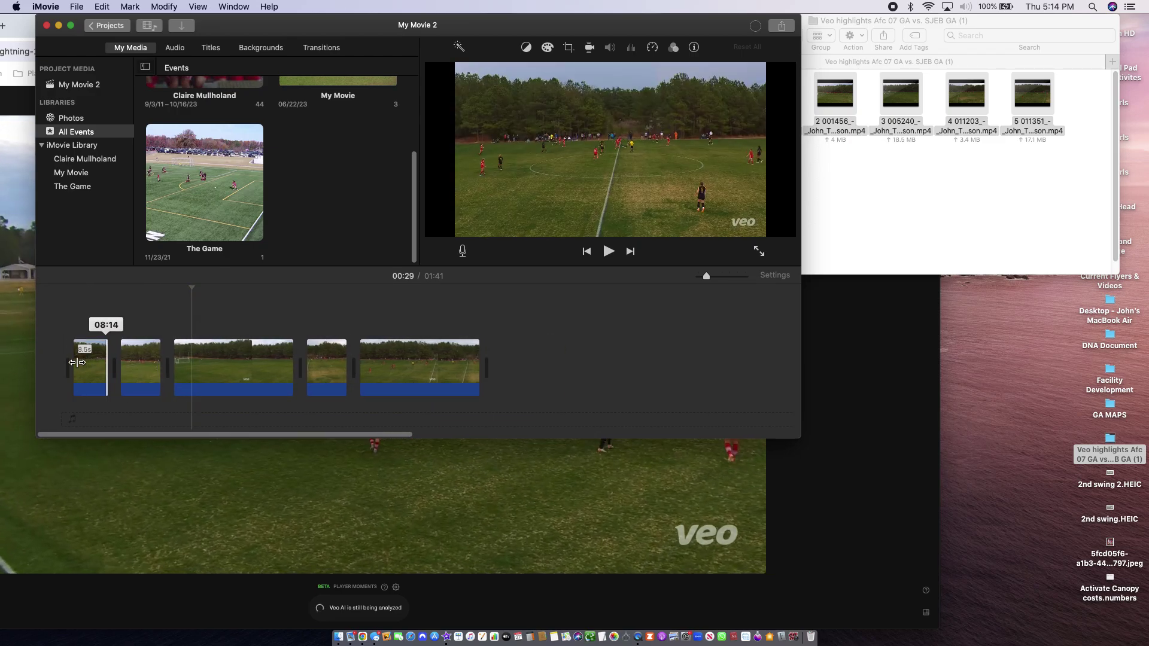
pyautogui.click(200, 362)
pyautogui.moveTo(290, 363); pyautogui.dragTo(173, 360)
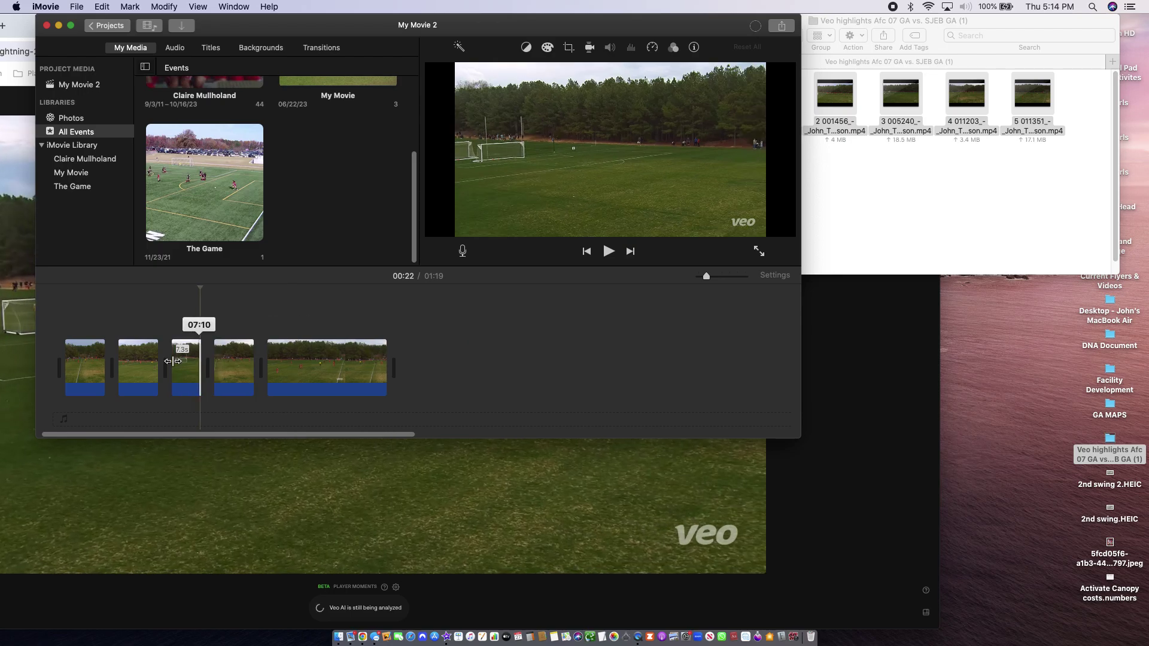
pyautogui.click(339, 365)
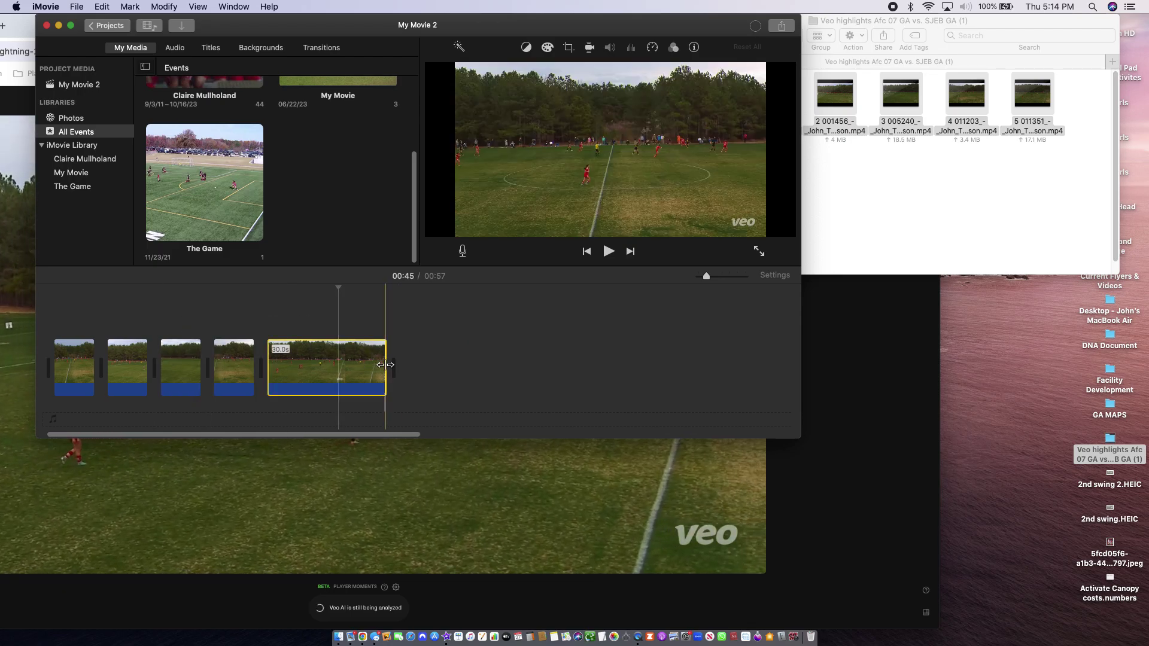
pyautogui.moveTo(385, 365); pyautogui.dragTo(300, 364)
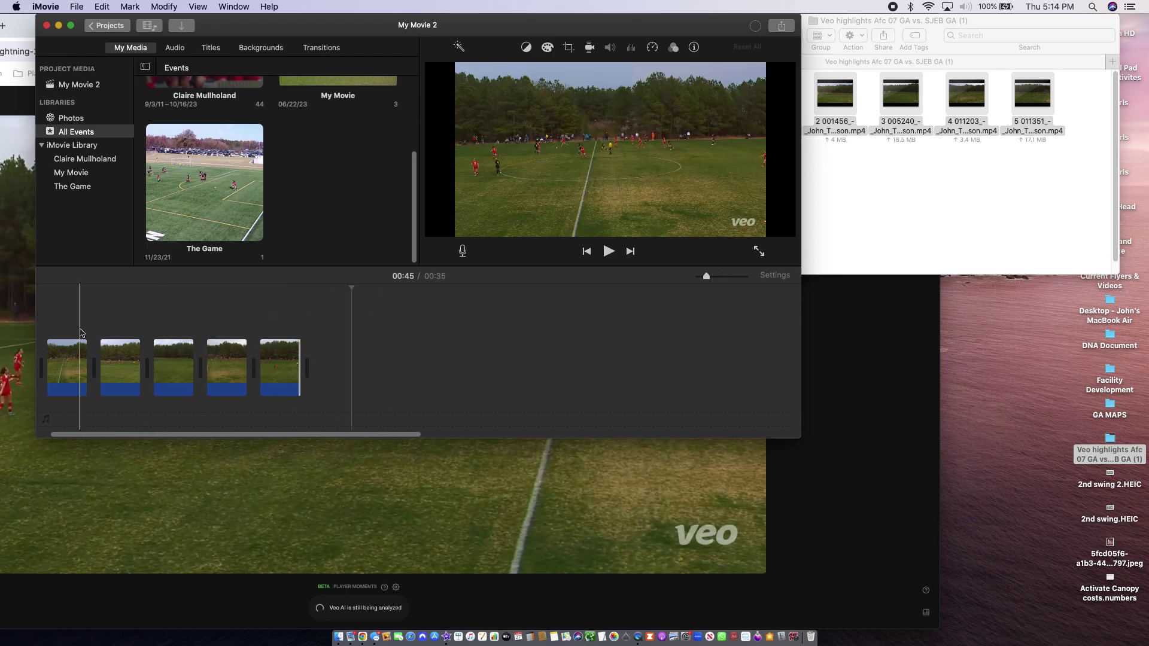
# Hide the Veo match page window and play the trimmed movie from the start
pyautogui.press('super+Tab')
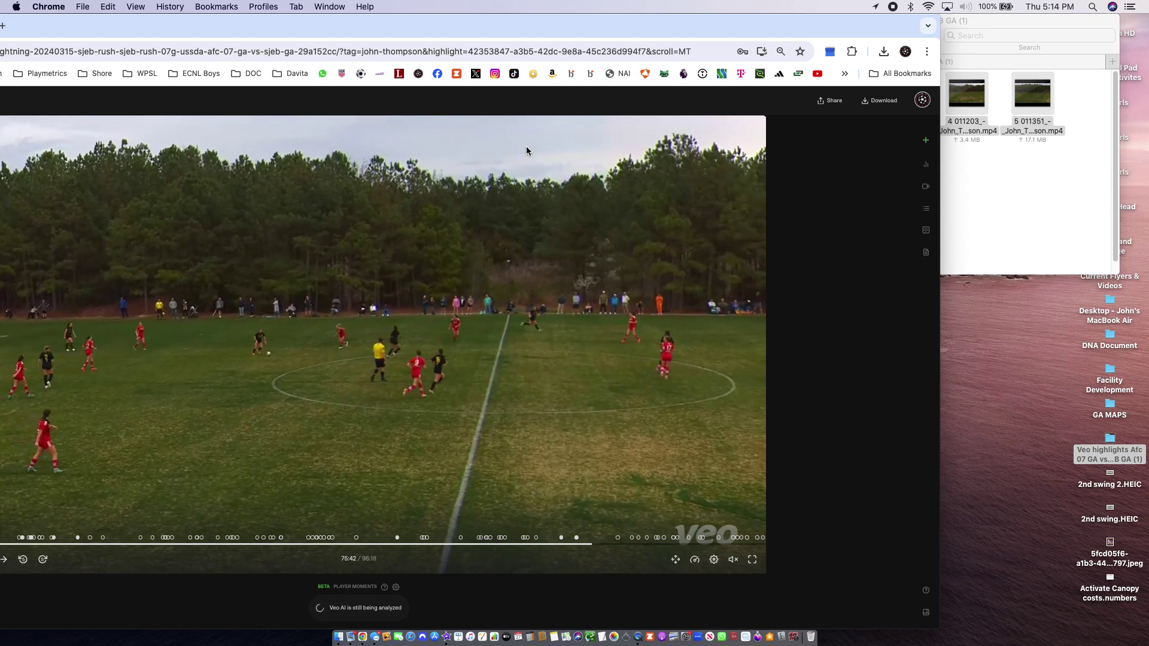
pyautogui.doubleClick(654, 24)
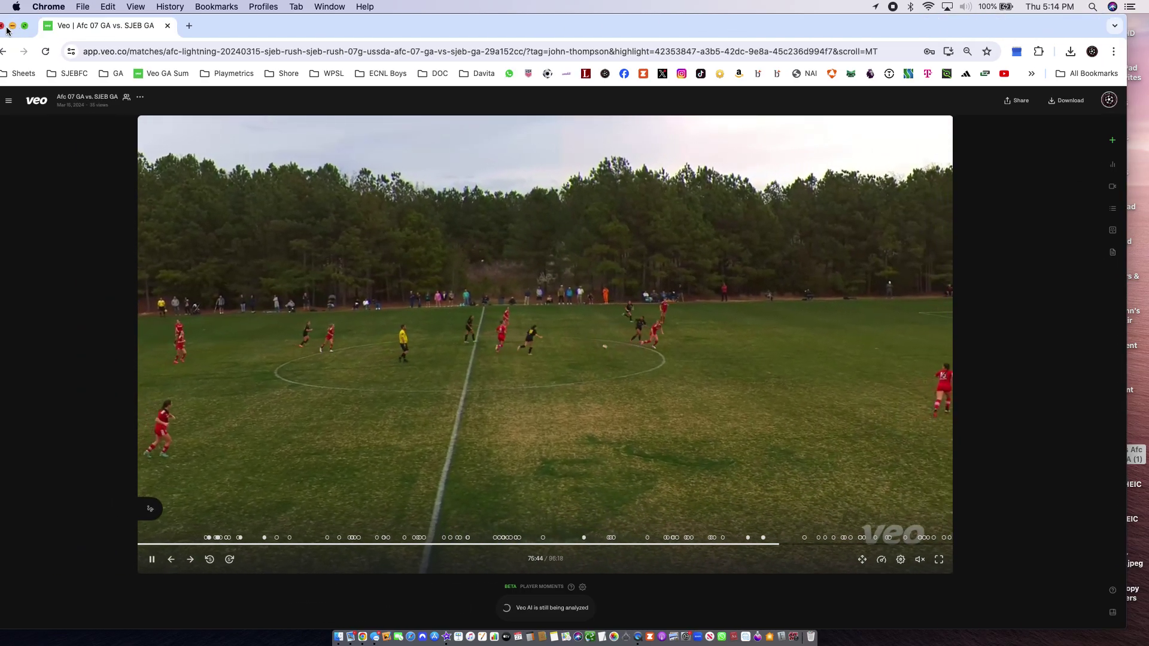
pyautogui.click(12, 25)
pyautogui.click(101, 318)
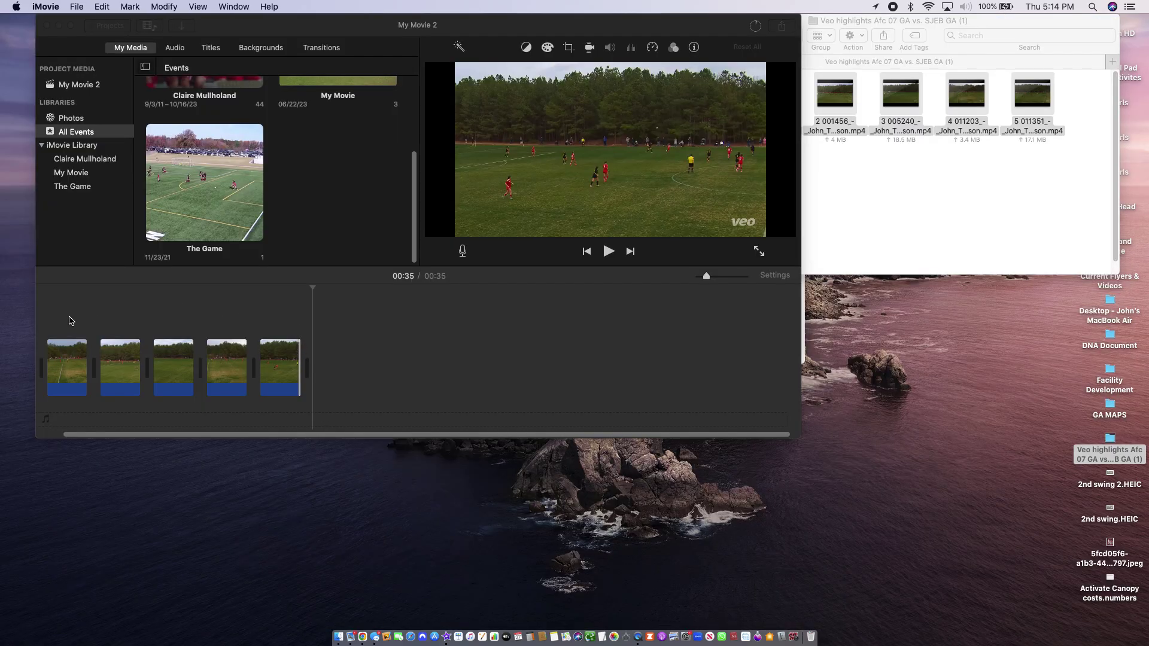
pyautogui.click(45, 323)
pyautogui.press('space')
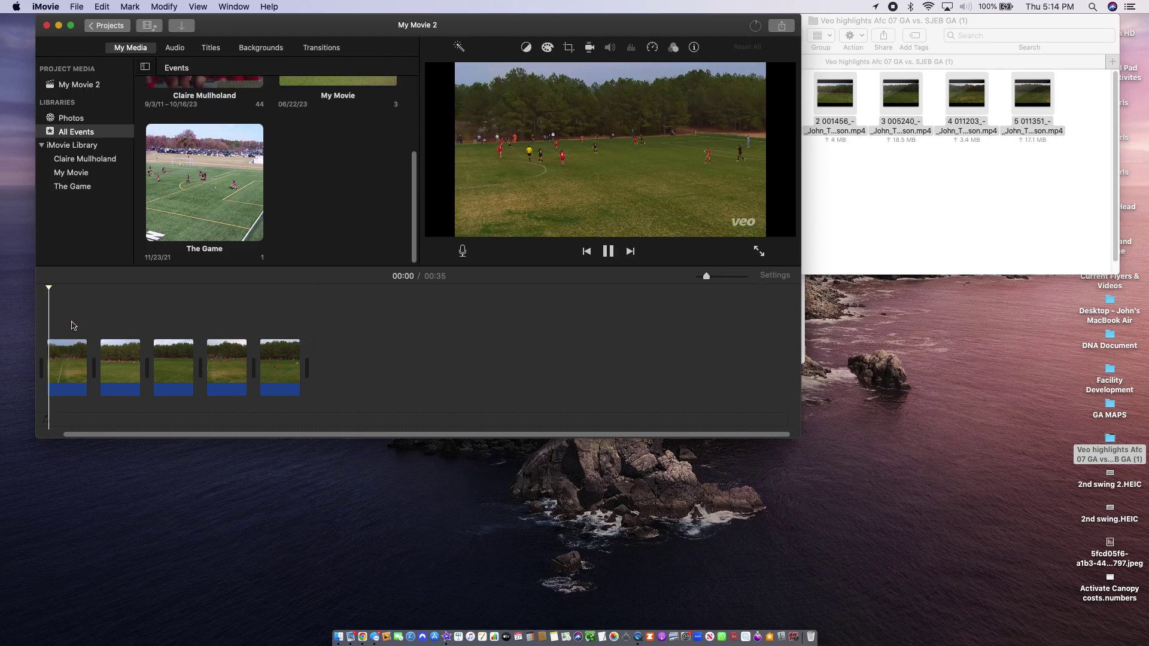
# Add a Standard Lower Third title at the movie's start and preview it
pyautogui.click(218, 44)
pyautogui.moveTo(143, 136); pyautogui.dragTo(47, 354)
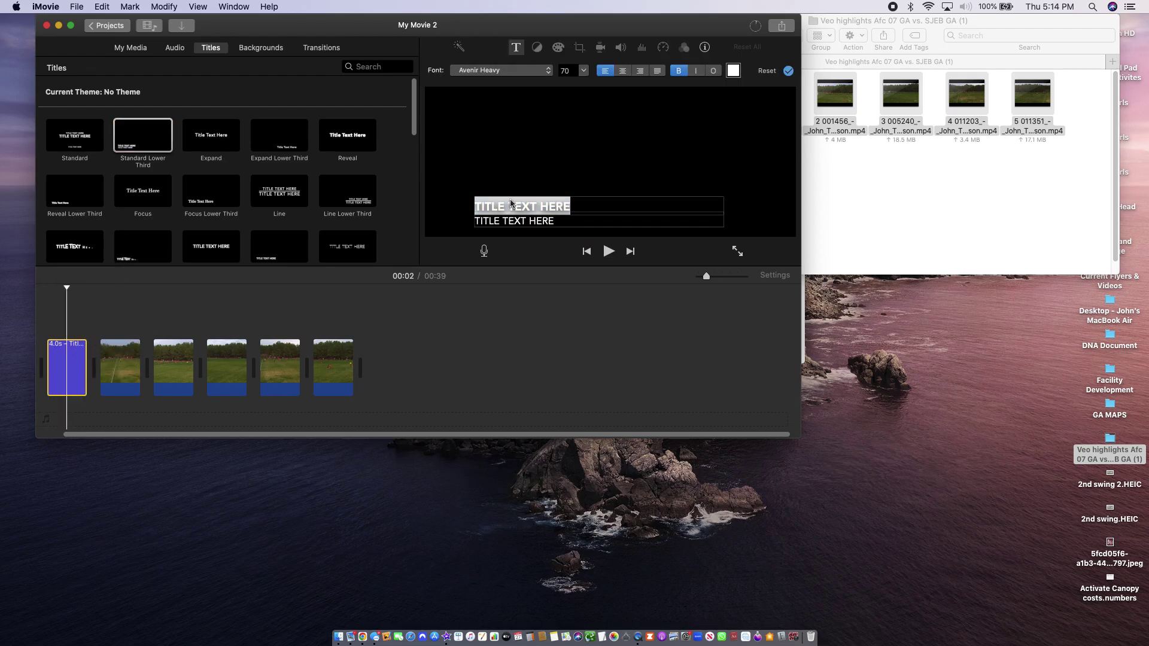
pyautogui.press('space')
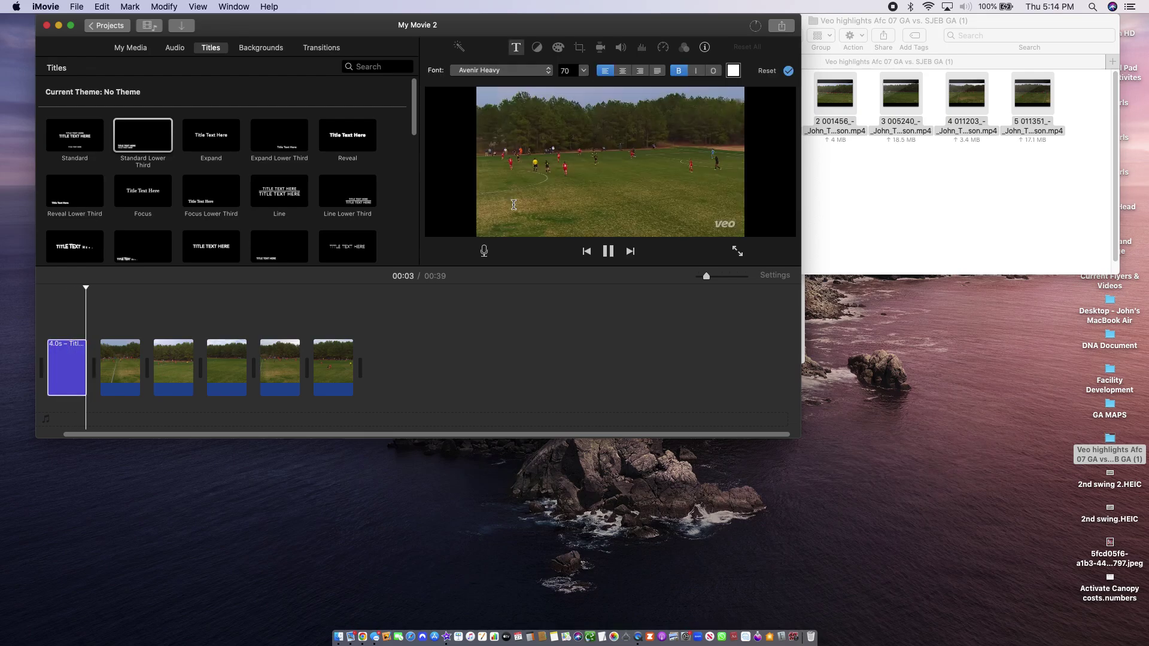
# Set the title text to 'PLAYING OUT OF THE BACK' over 'RED JERSEY # 7' and play it
pyautogui.click(64, 352)
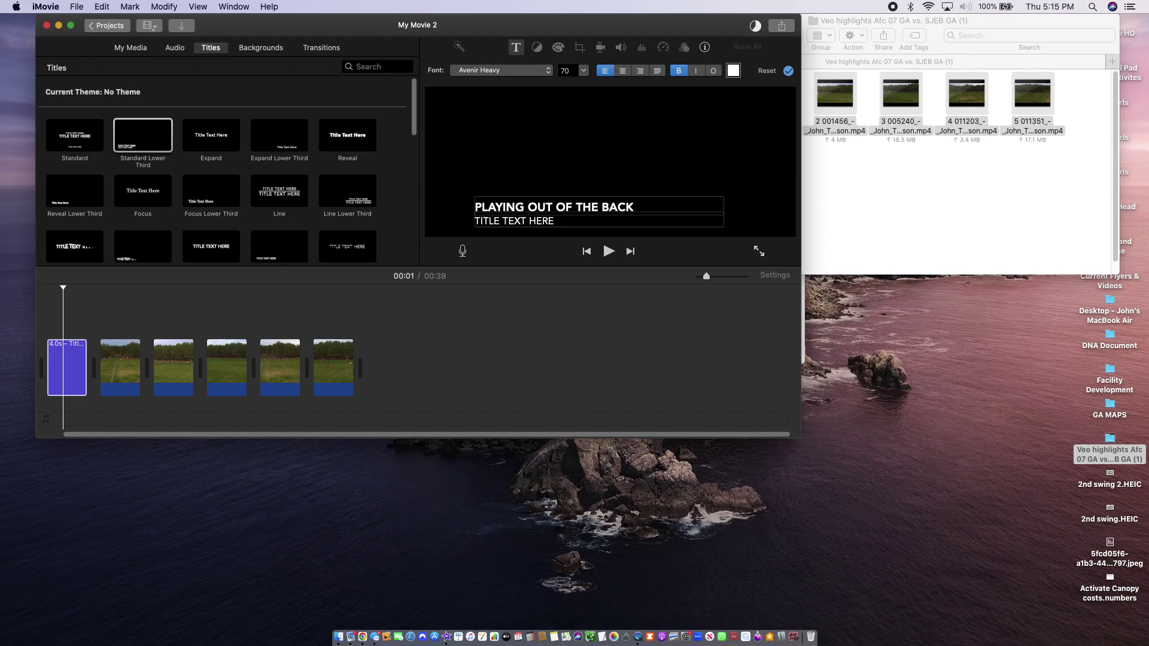
pyautogui.click(559, 221)
pyautogui.press('BackSpace')
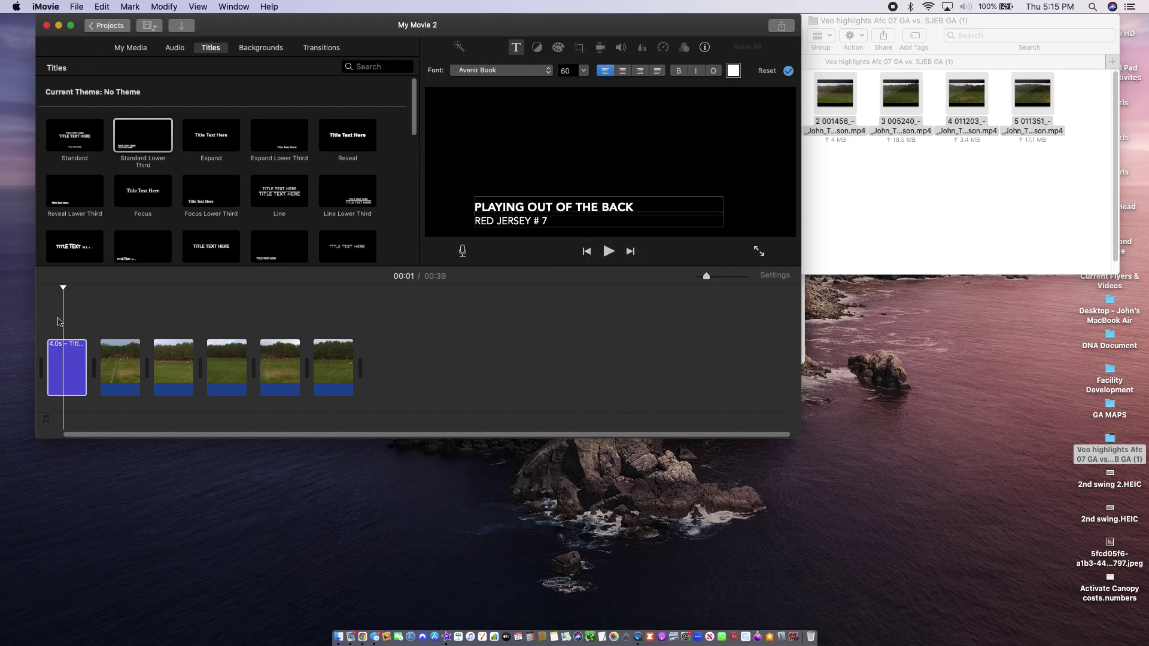
pyautogui.press('space')
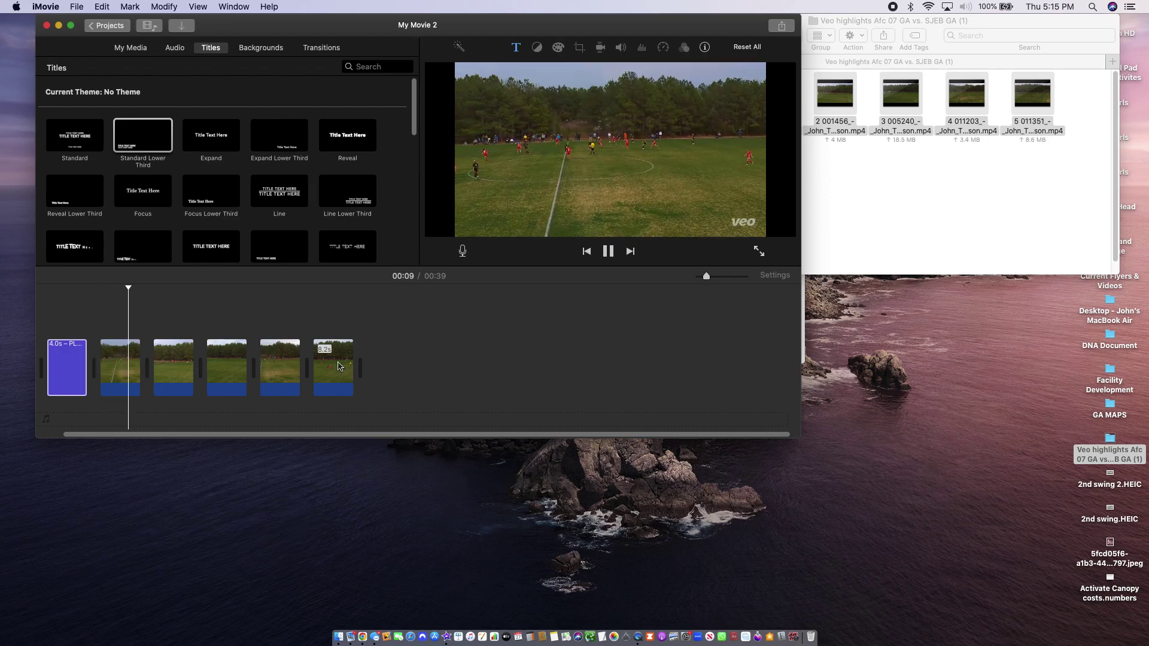
# Enlarge the iMovie window, return to Projects keeping the name My Movie 2, then show the clips folder
pyautogui.moveTo(897, 556); pyautogui.dragTo(941, 593)
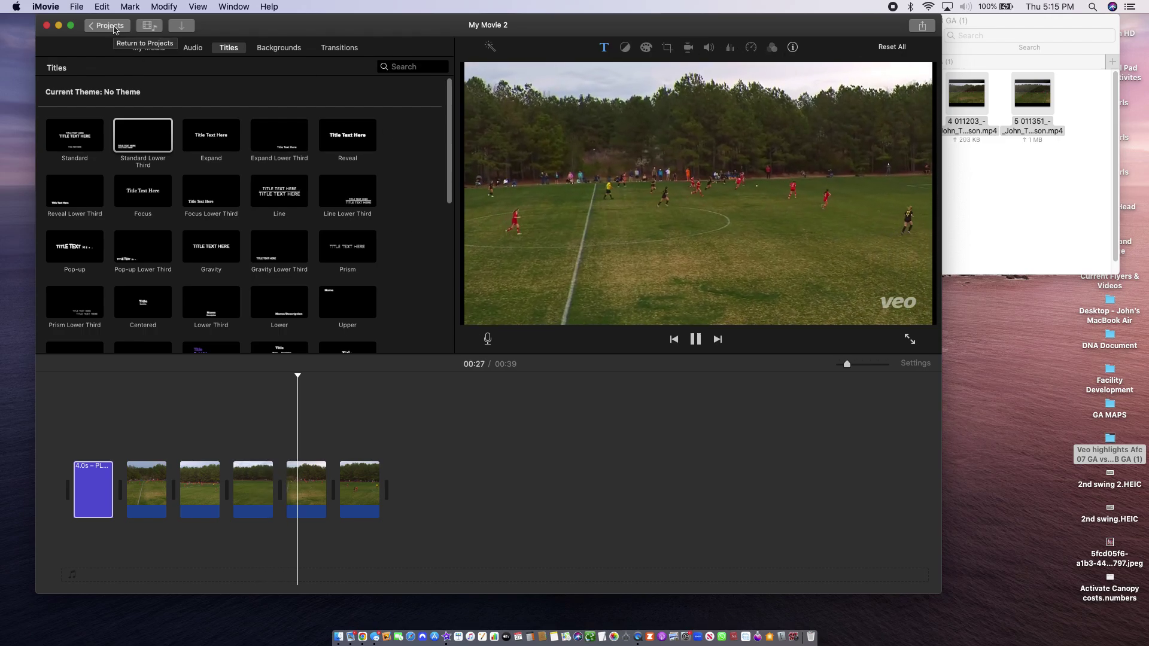
pyautogui.click(108, 26)
pyautogui.click(564, 85)
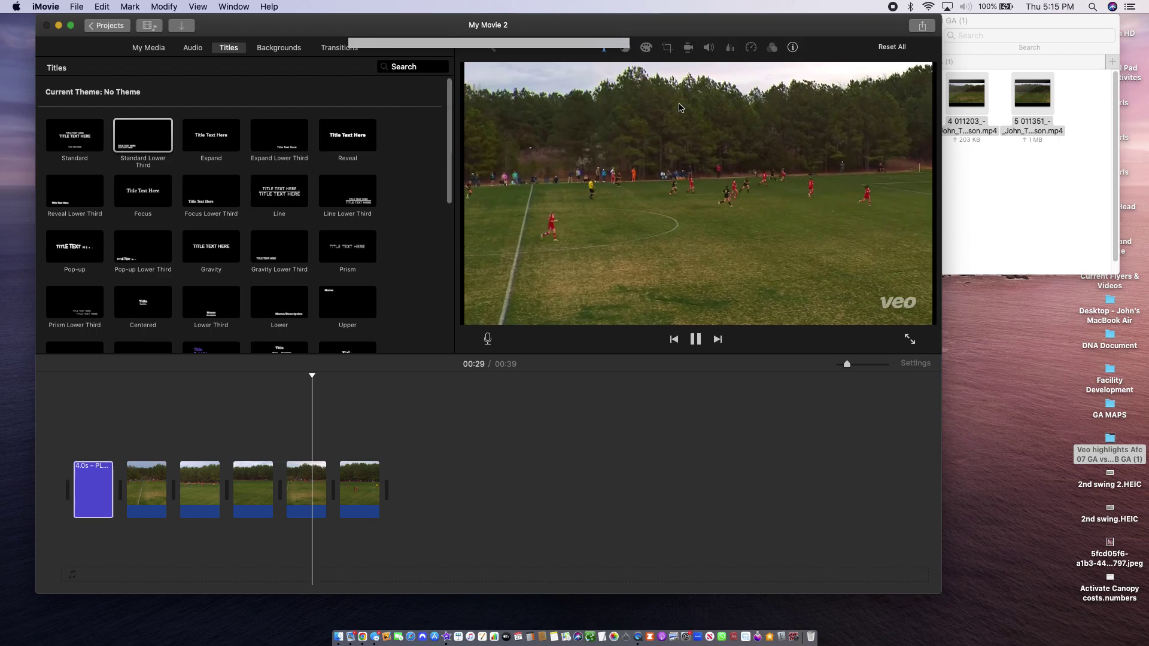
pyautogui.click(1053, 183)
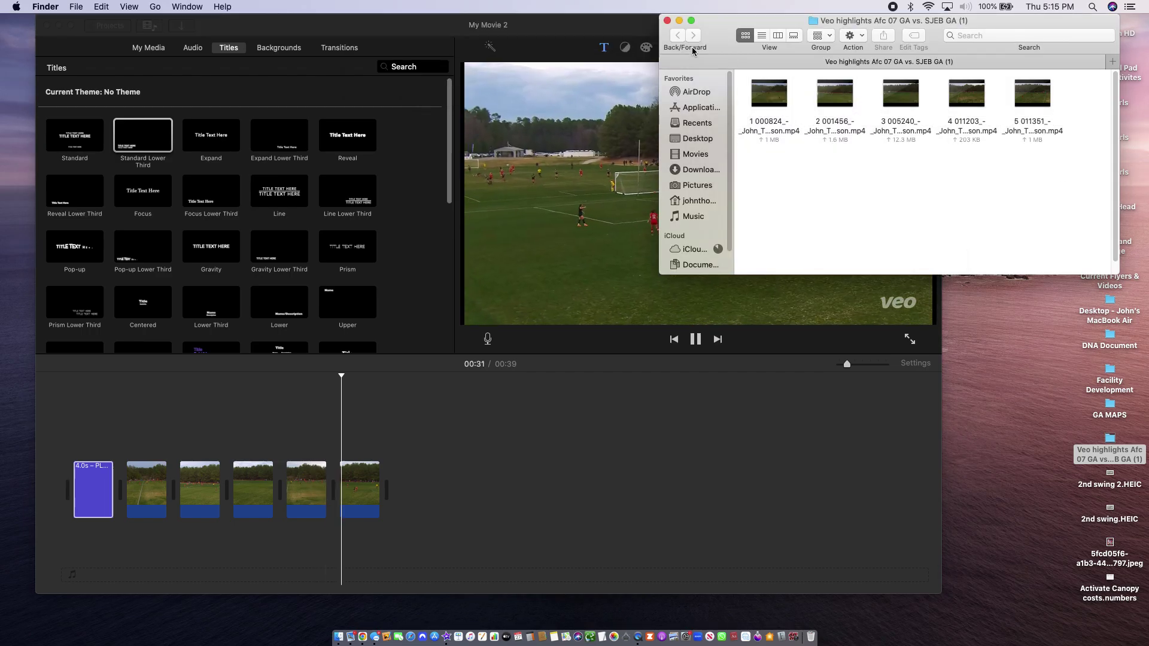